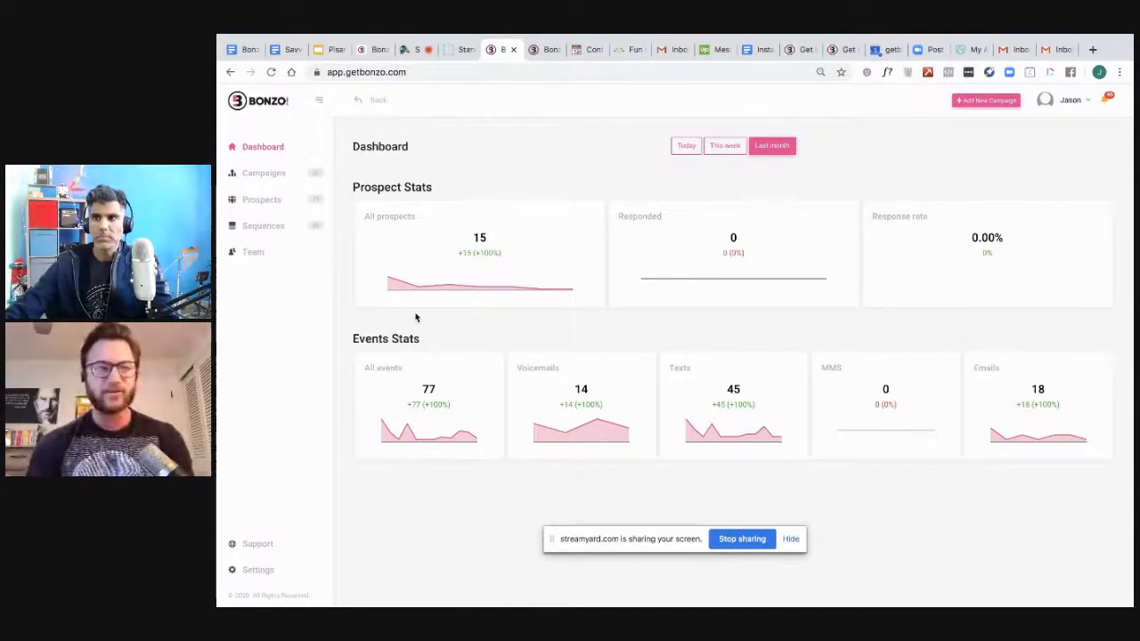
Review the list of campaigns and then the list of prospects
{"action": "left_click", "coordinate": [270, 187]}
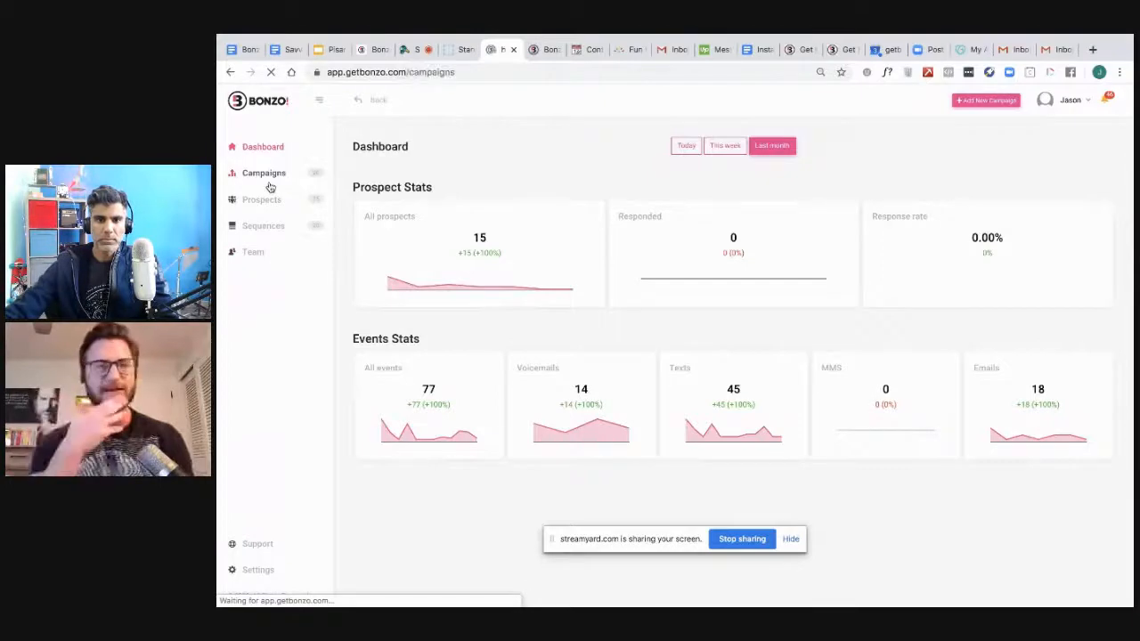
{"action": "scroll", "coordinate": [676, 374], "scroll_direction": "down", "scroll_amount": 2}
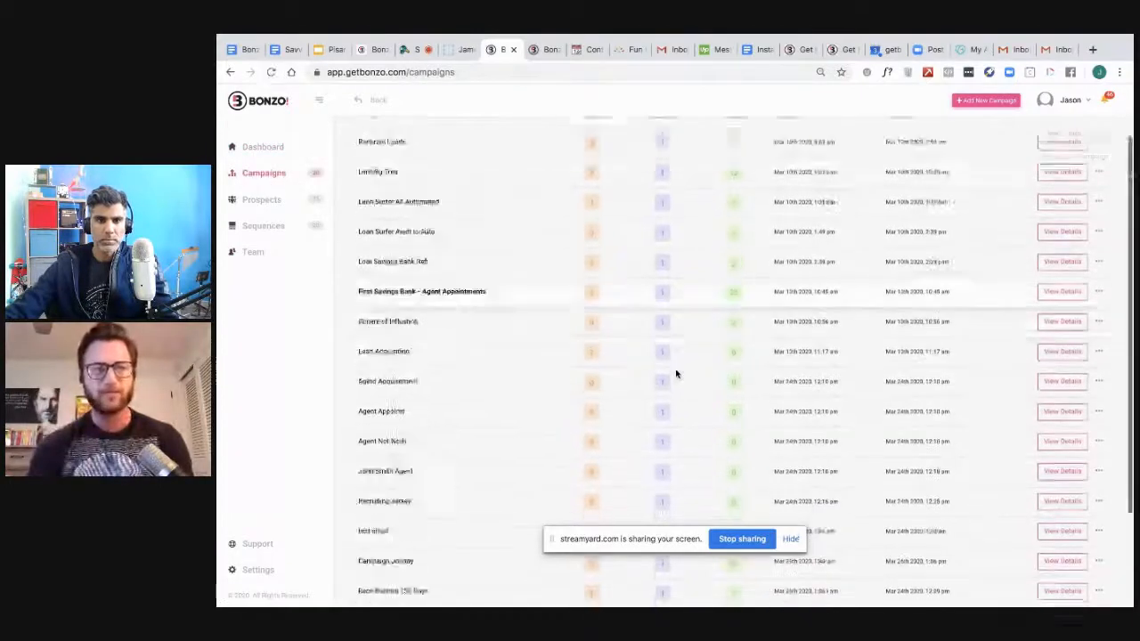
{"action": "scroll", "coordinate": [676, 374], "scroll_direction": "up", "scroll_amount": 2}
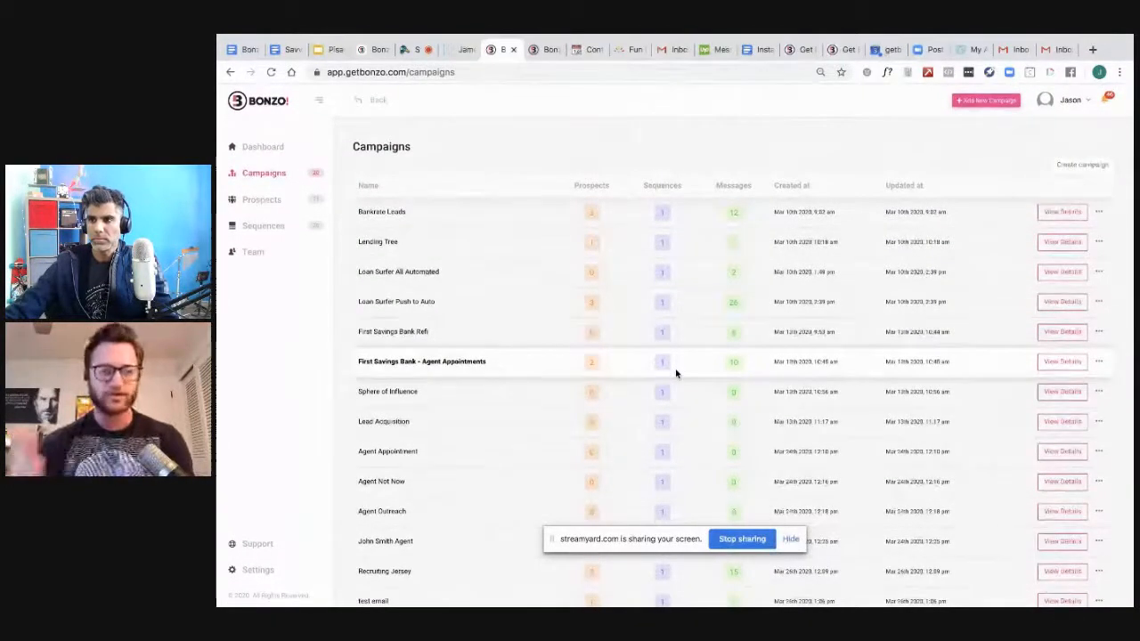
{"action": "left_click", "coordinate": [270, 199]}
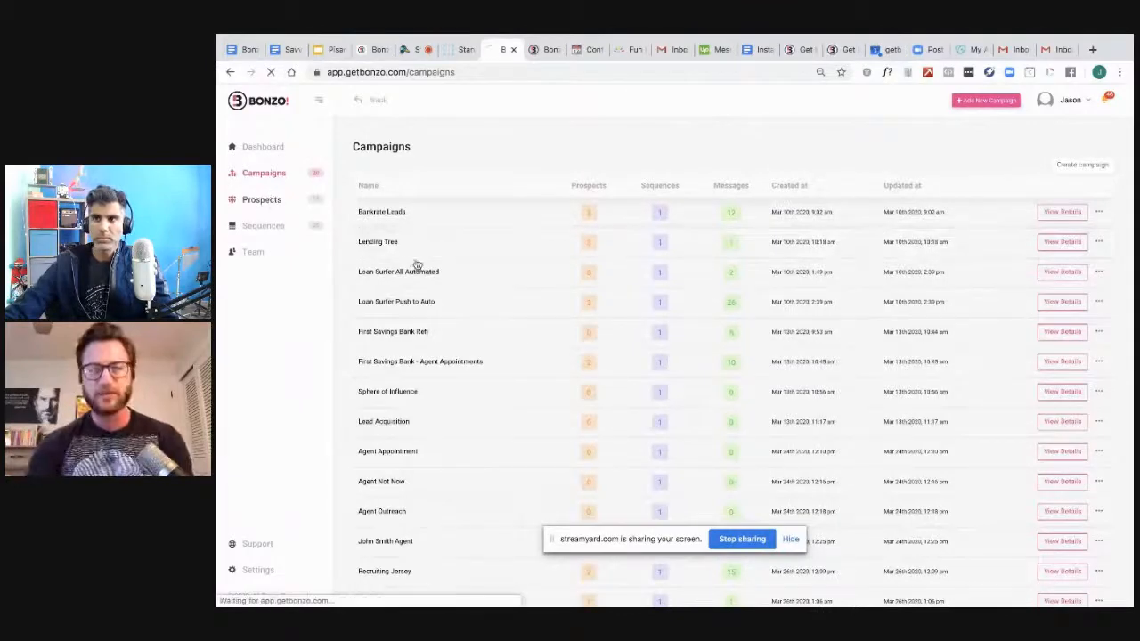
{"action": "scroll", "coordinate": [608, 381], "scroll_direction": "down", "scroll_amount": 2}
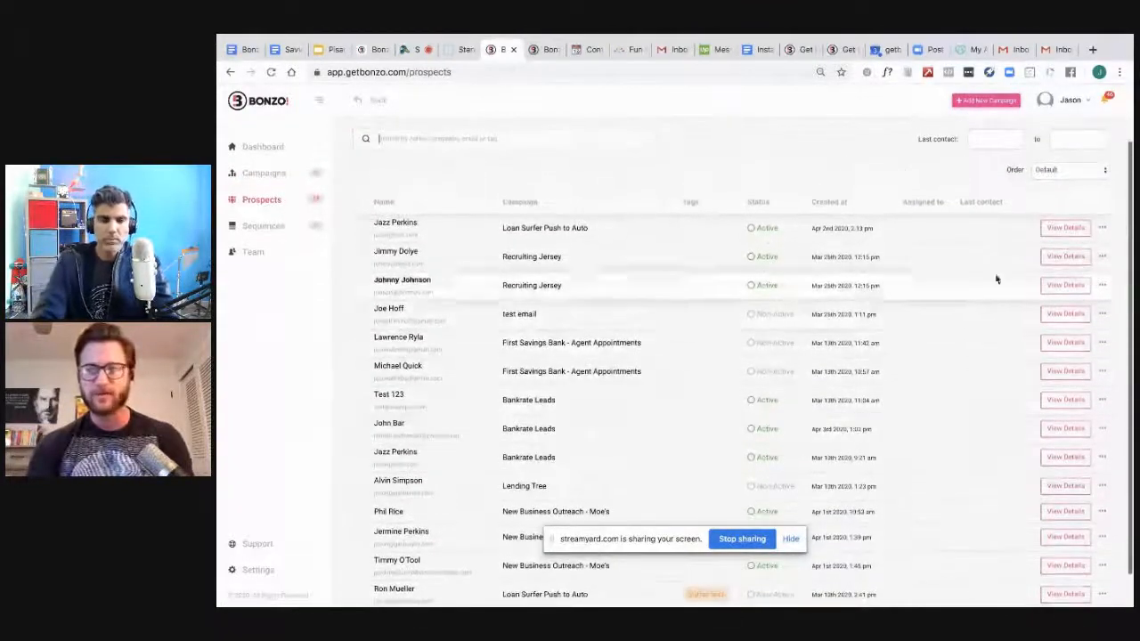
Open the first listed prospect's details in the Loan Surfer Push to Auto campaign and review the sent messages and video email
{"action": "left_click", "coordinate": [1056, 232]}
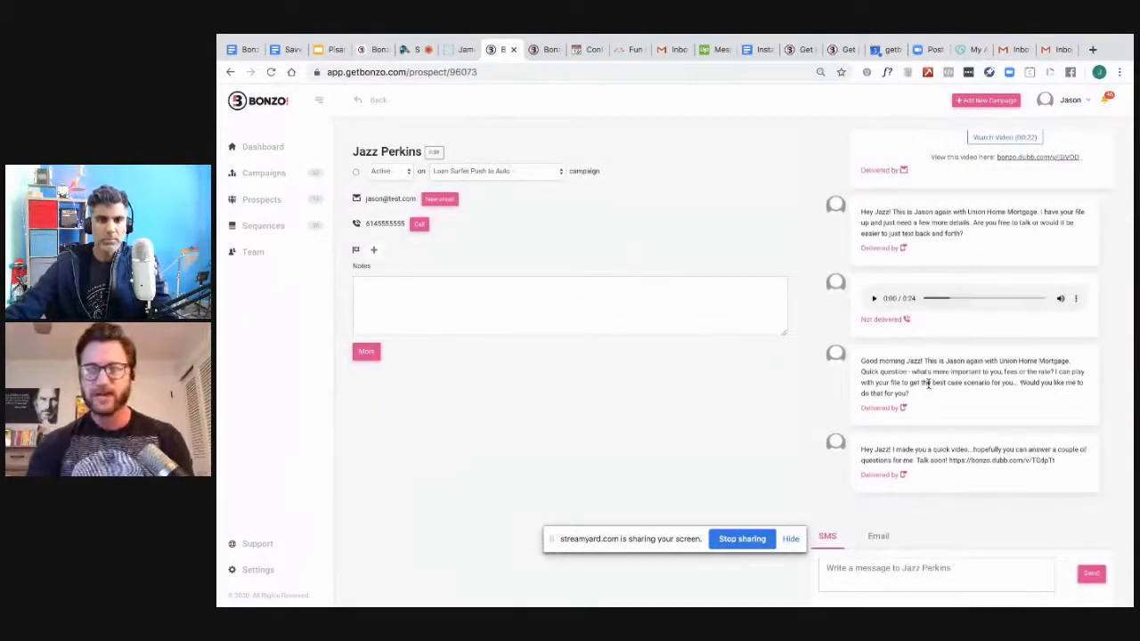
{"action": "scroll", "coordinate": [929, 384], "scroll_direction": "up", "scroll_amount": 3}
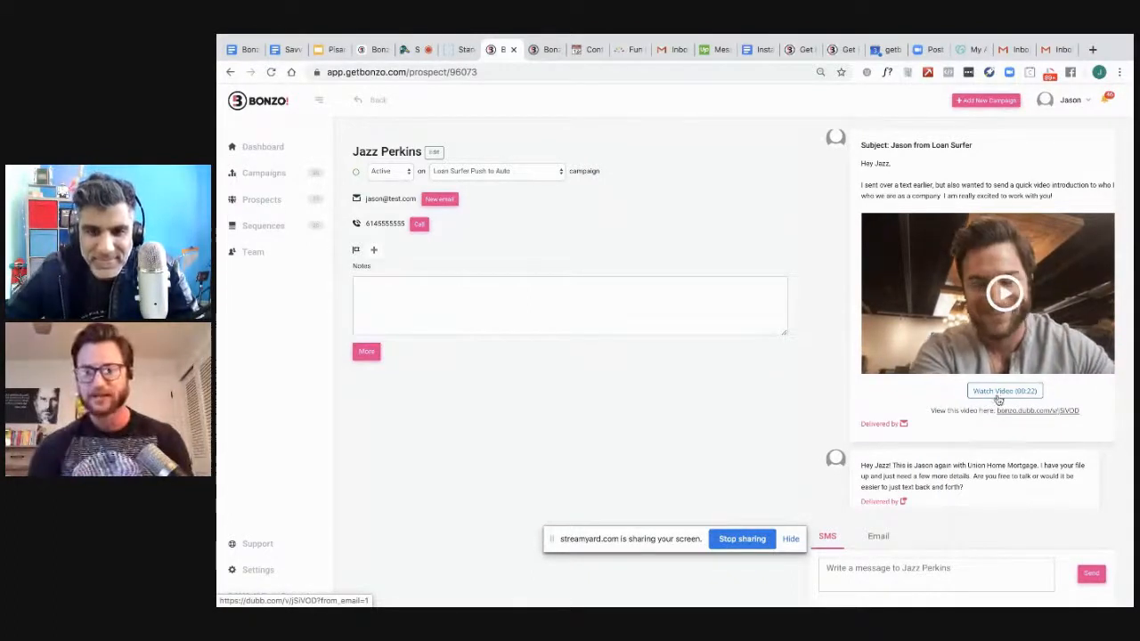
{"action": "scroll", "coordinate": [998, 400], "scroll_direction": "down", "scroll_amount": 1}
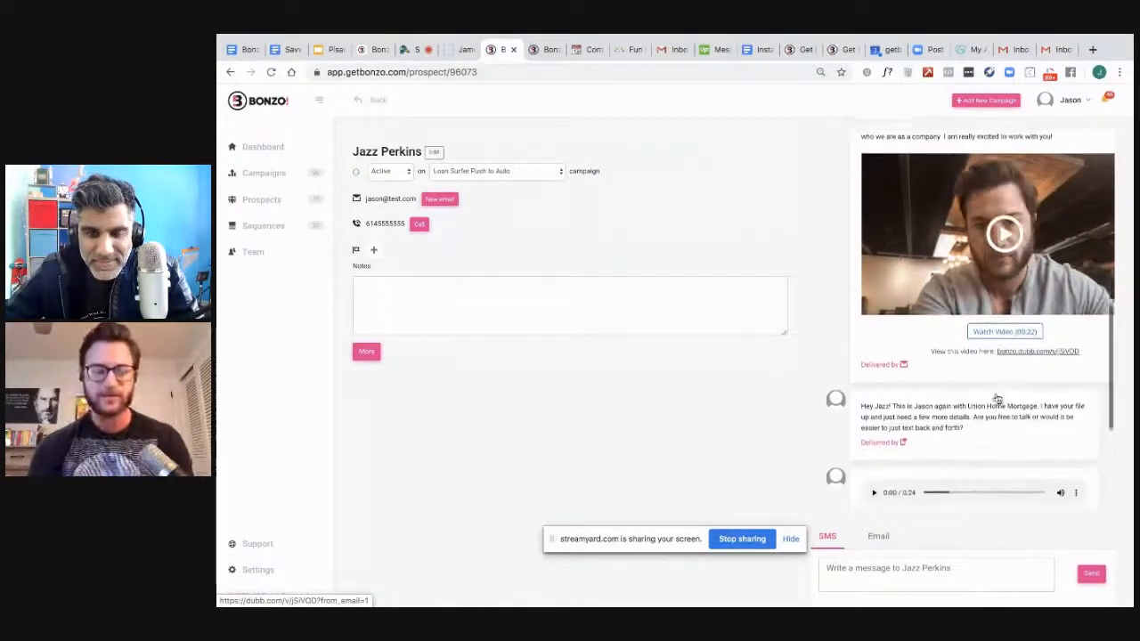
{"action": "scroll", "coordinate": [998, 400], "scroll_direction": "up", "scroll_amount": 1}
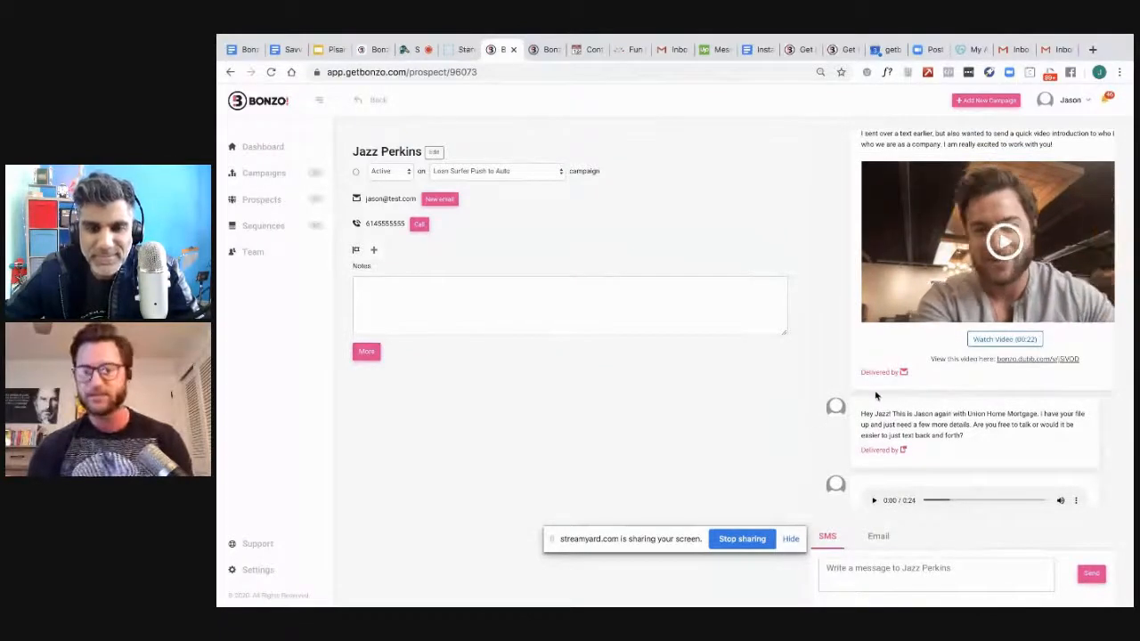
{"action": "scroll", "coordinate": [875, 396], "scroll_direction": "up", "scroll_amount": 1}
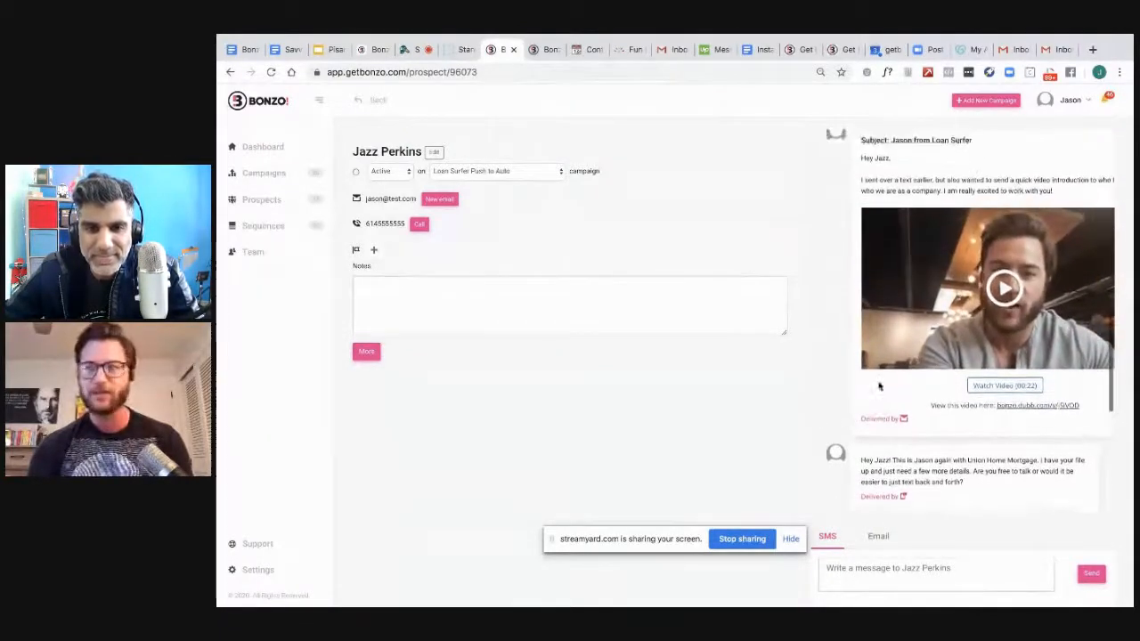
Create and save a new campaign named "Dubb Video"
{"action": "left_click", "coordinate": [986, 100]}
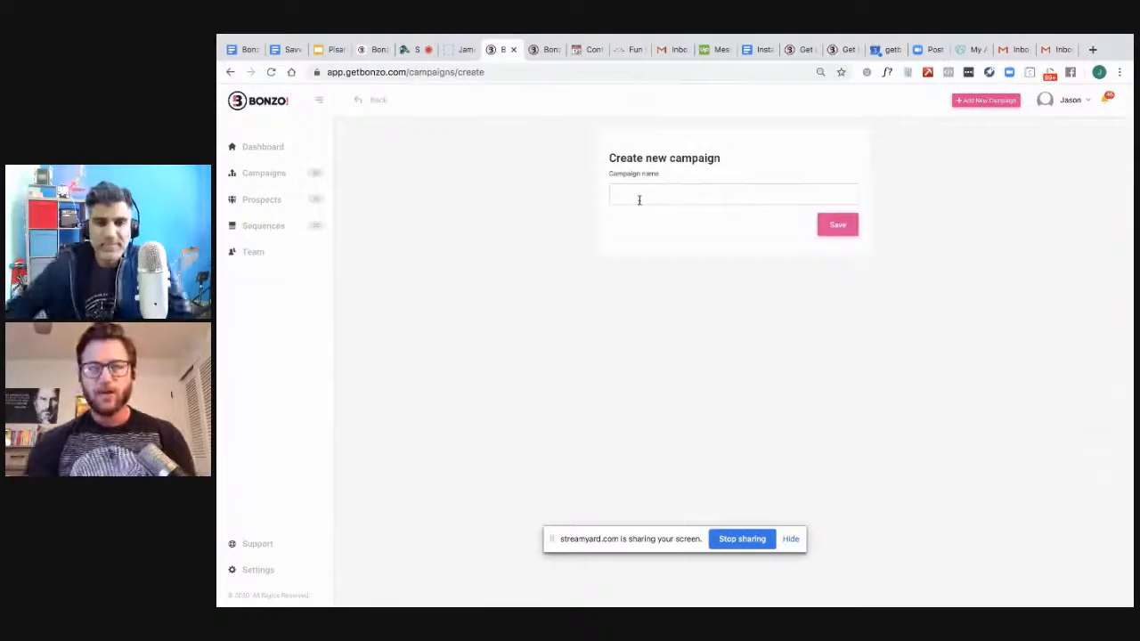
{"action": "left_click", "coordinate": [639, 200]}
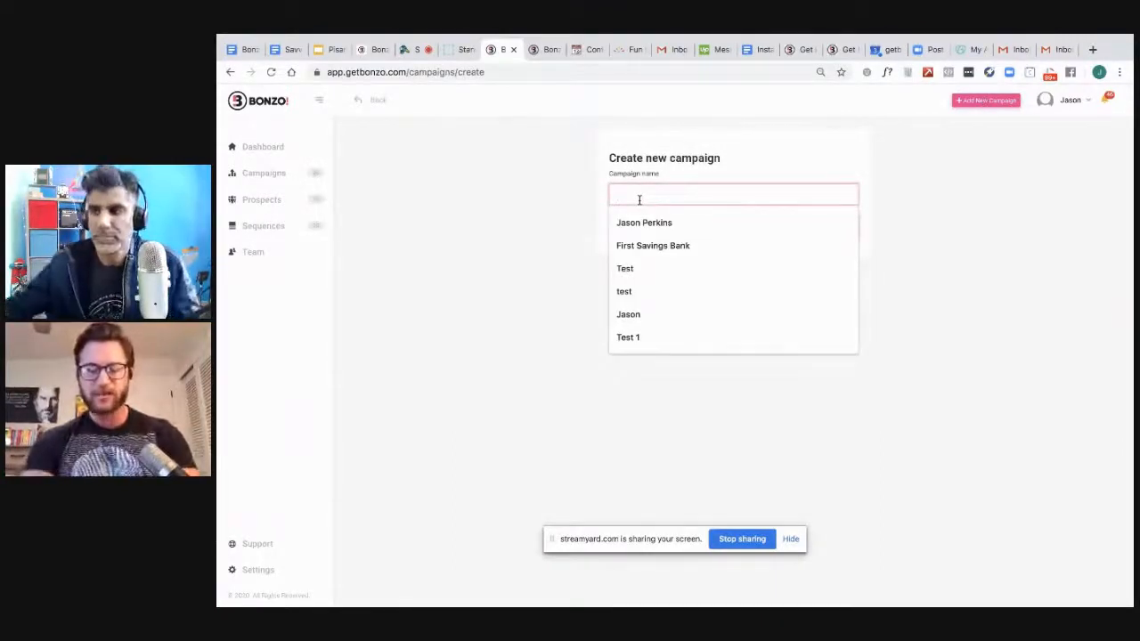
{"action": "type", "text": "Dubb"}
{"action": "left_click", "coordinate": [640, 249]}
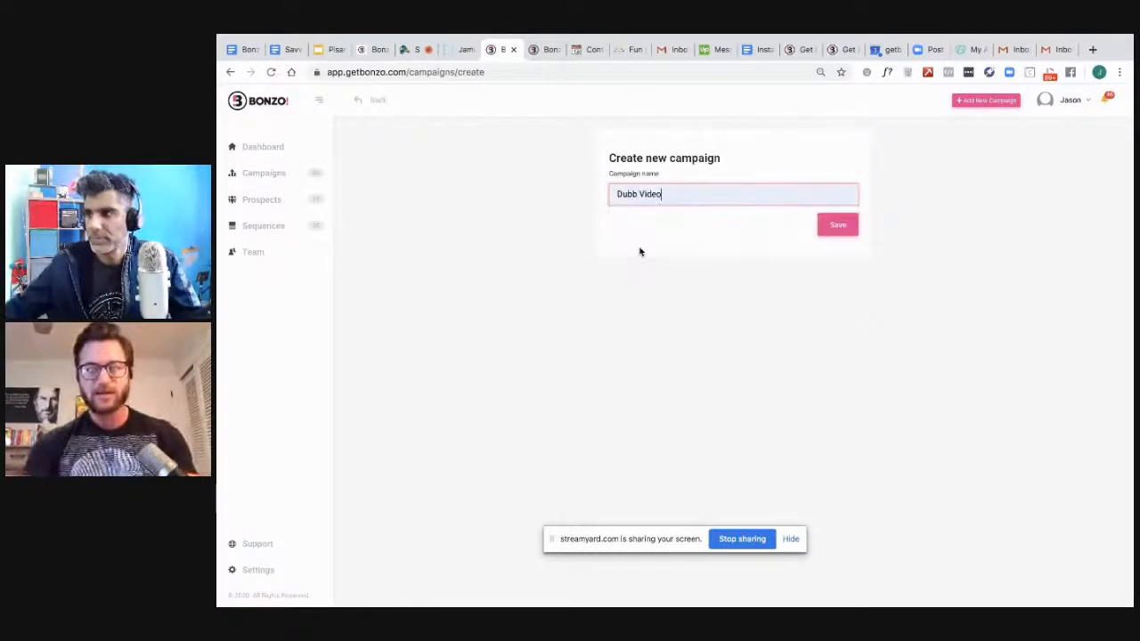
{"action": "left_click", "coordinate": [837, 225]}
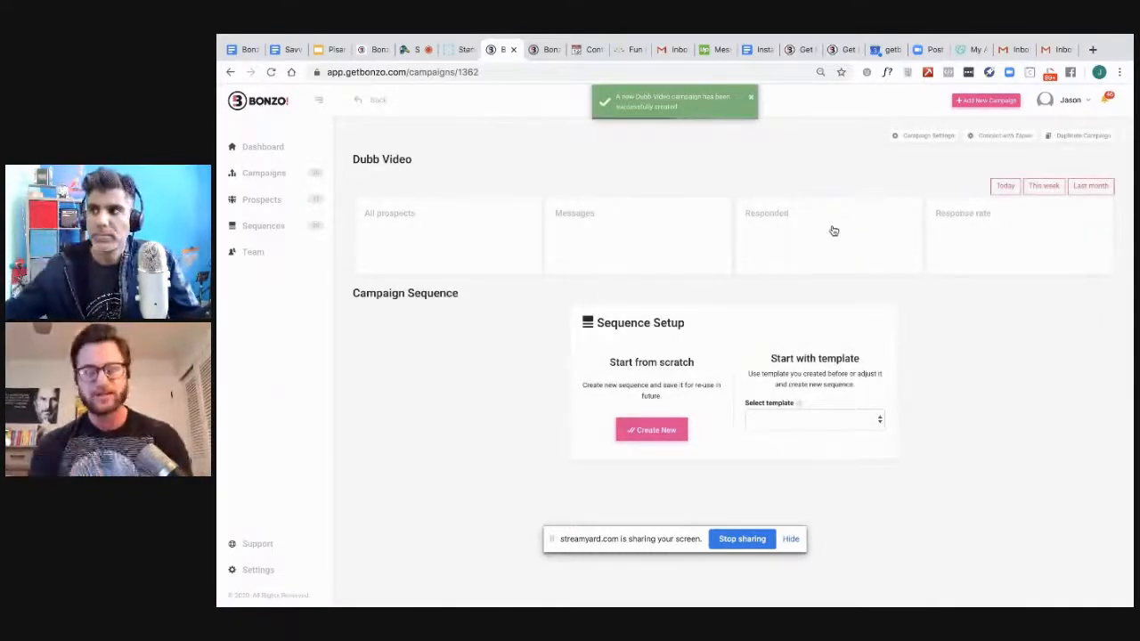
Start a new campaign sequence from scratch and fill its name, reply e-mail and callback phone number from the first saved contact suggestion
{"action": "left_click", "coordinate": [649, 430]}
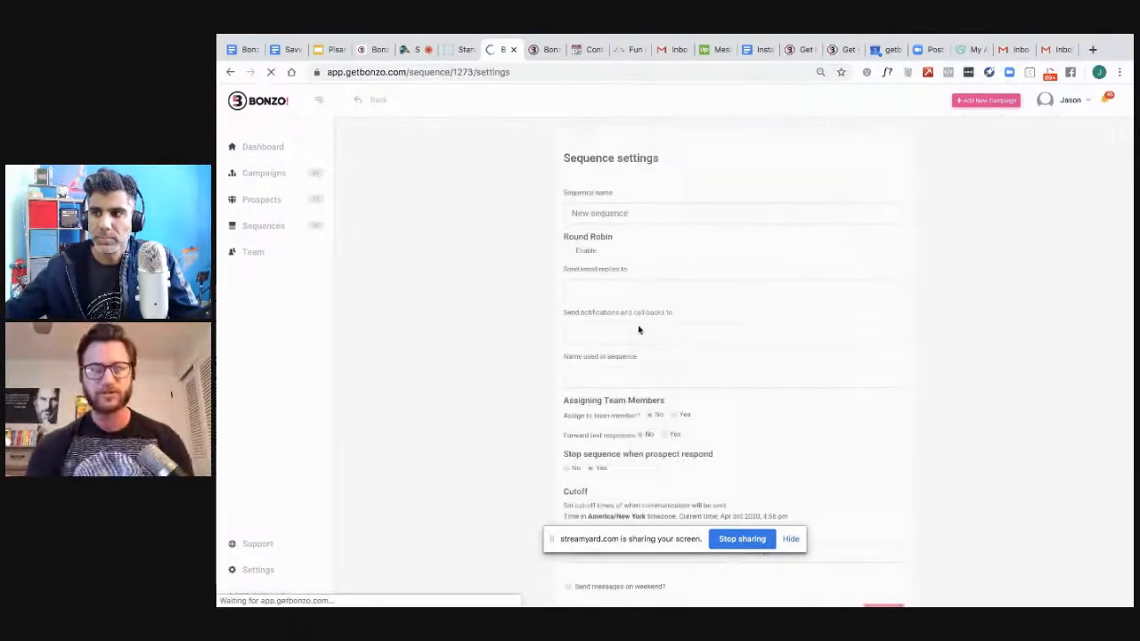
{"action": "left_click", "coordinate": [609, 292]}
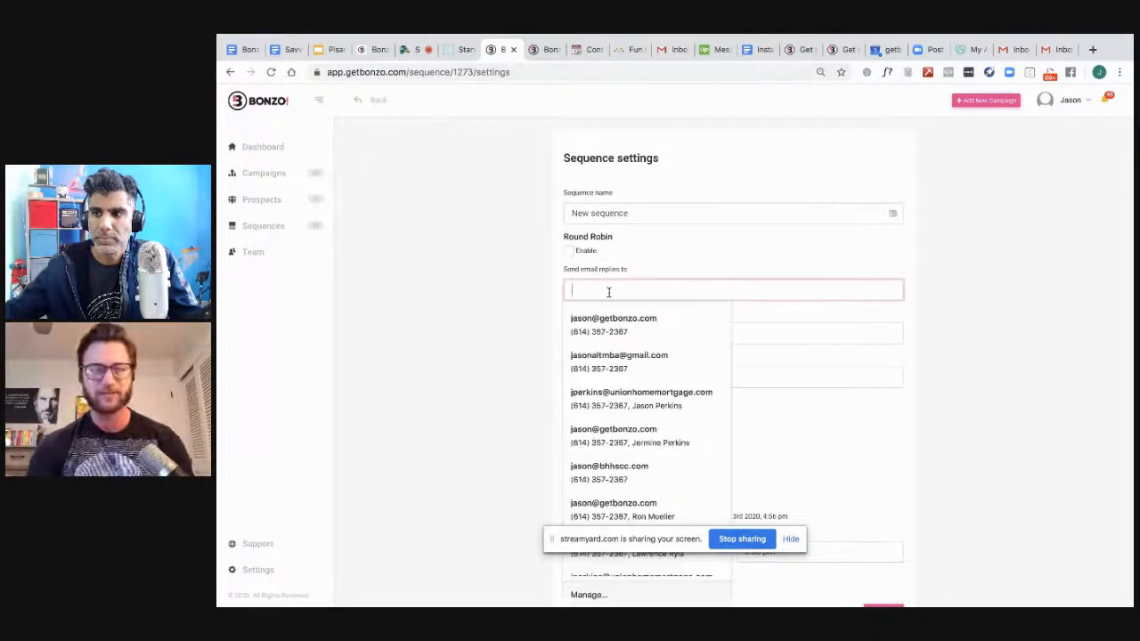
{"action": "left_click", "coordinate": [611, 320]}
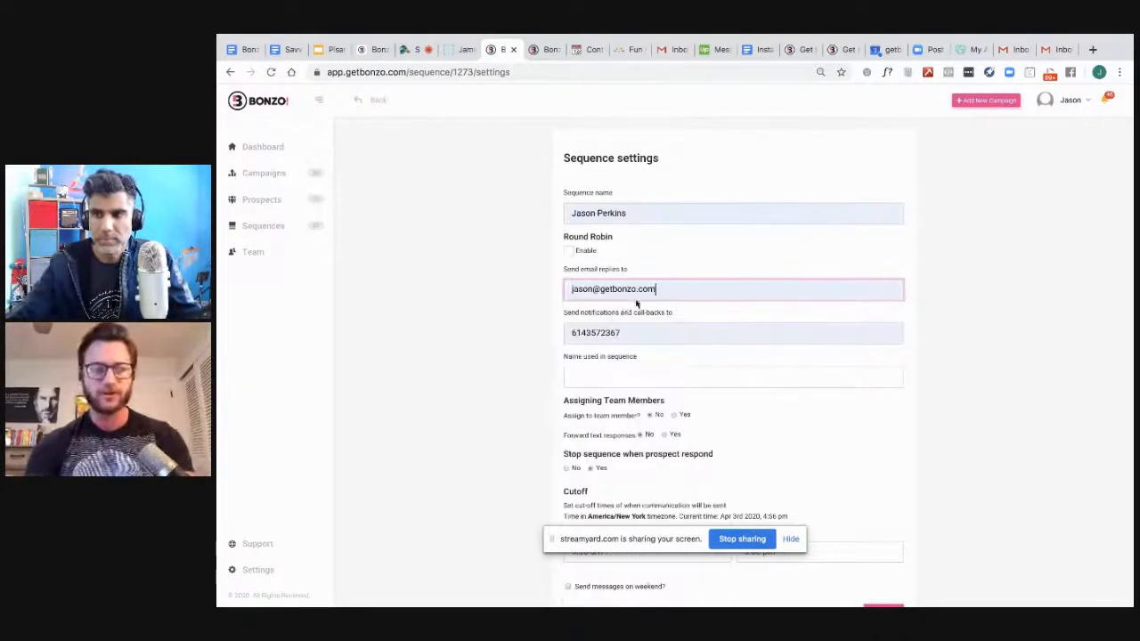
{"action": "left_click_drag", "start_coordinate": [659, 289], "coordinate": [549, 290]}
{"action": "left_click", "coordinate": [528, 290]}
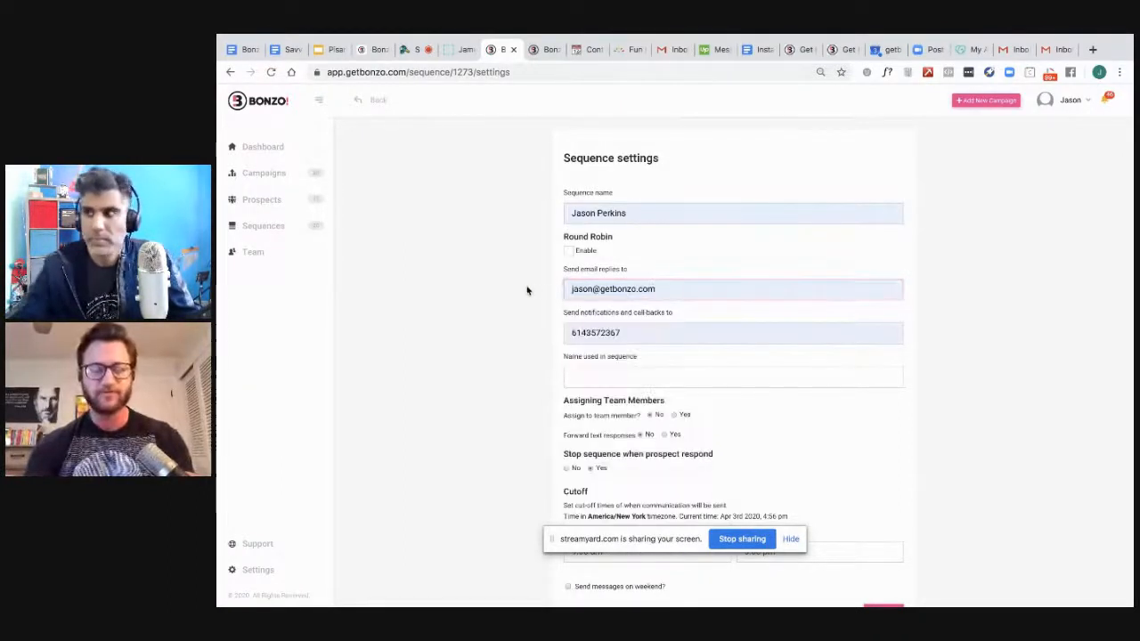
{"action": "left_click", "coordinate": [638, 334]}
{"action": "left_click", "coordinate": [494, 337]}
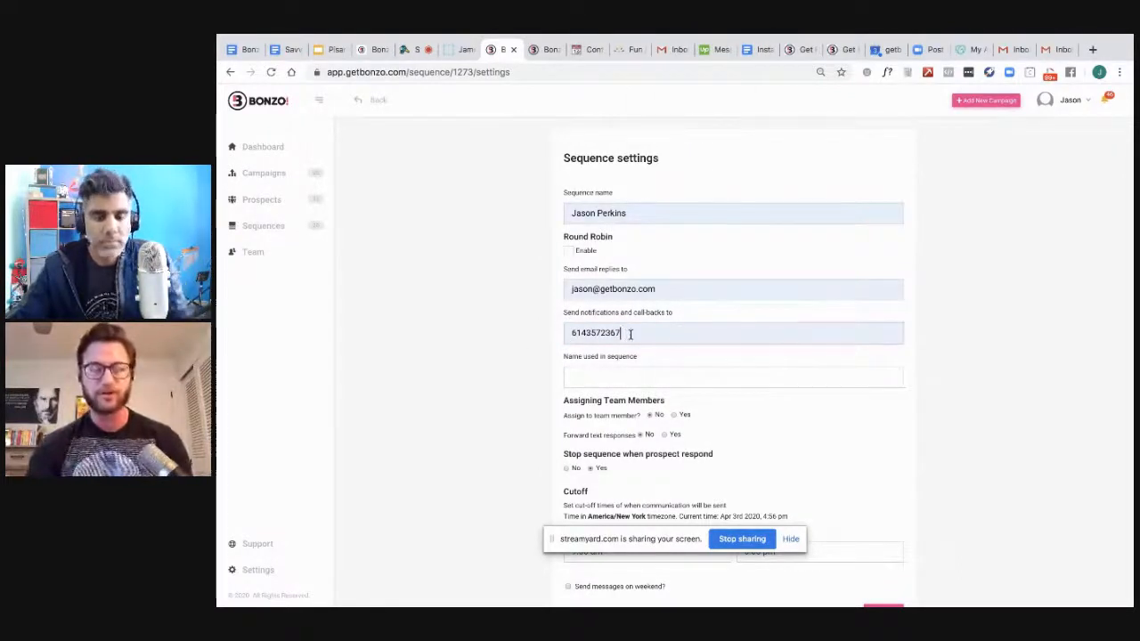
{"action": "left_click", "coordinate": [629, 334]}
{"action": "left_click_drag", "start_coordinate": [629, 334], "coordinate": [520, 338]}
{"action": "left_click", "coordinate": [520, 338]}
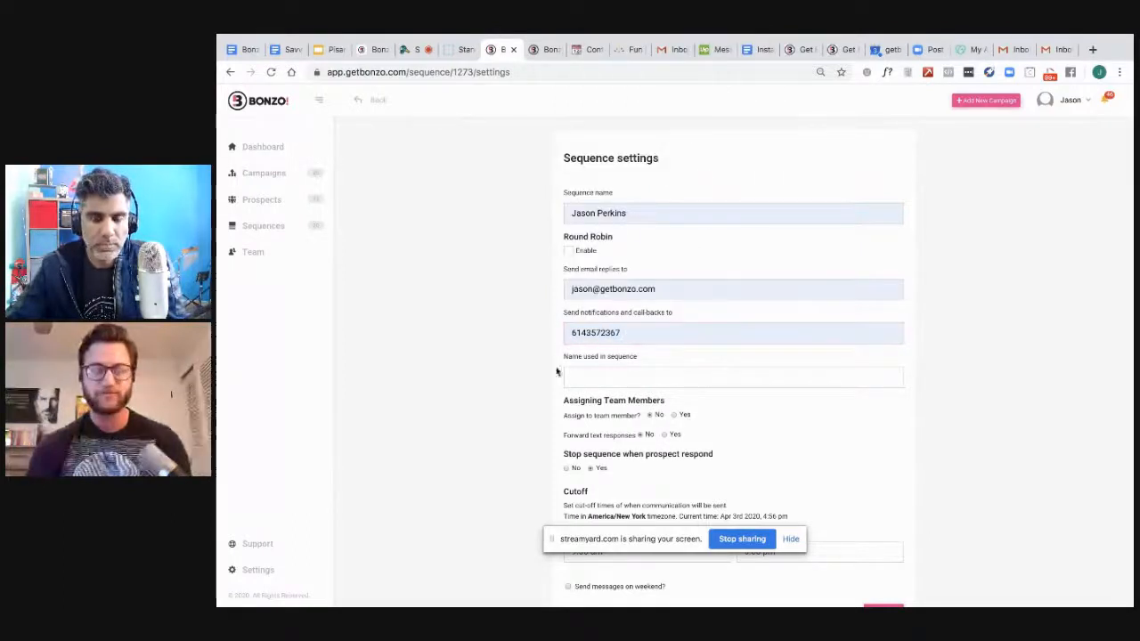
Enter the sender's first name as the name used in the sequence and set forwarding of text responses to Yes
{"action": "left_click", "coordinate": [603, 378]}
{"action": "type", "text": "Jason"}
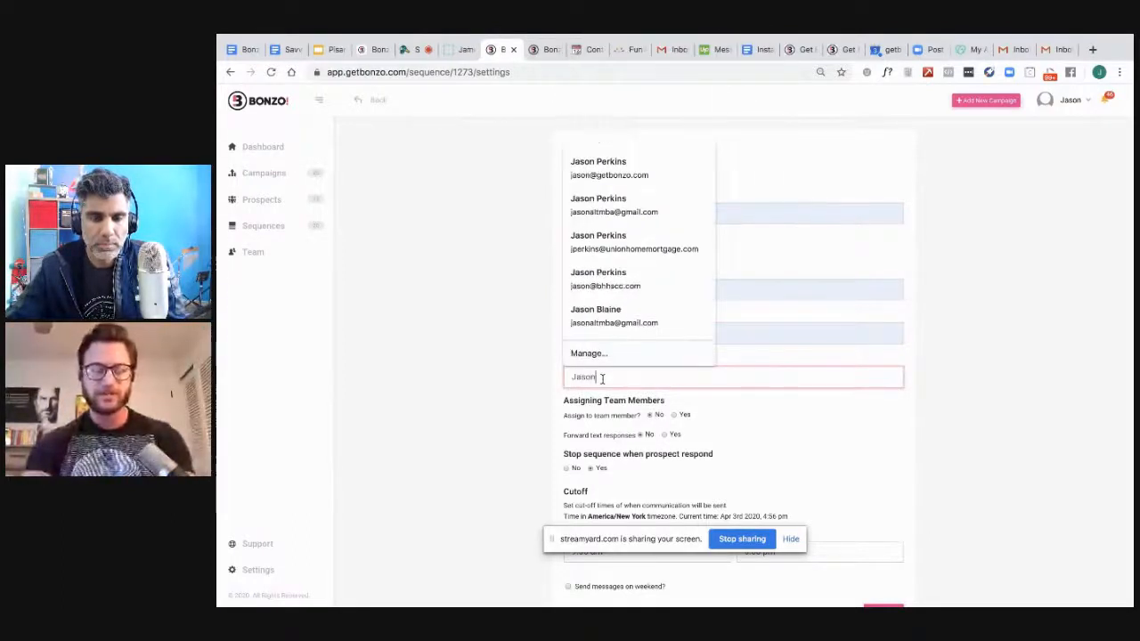
{"action": "left_click", "coordinate": [509, 399]}
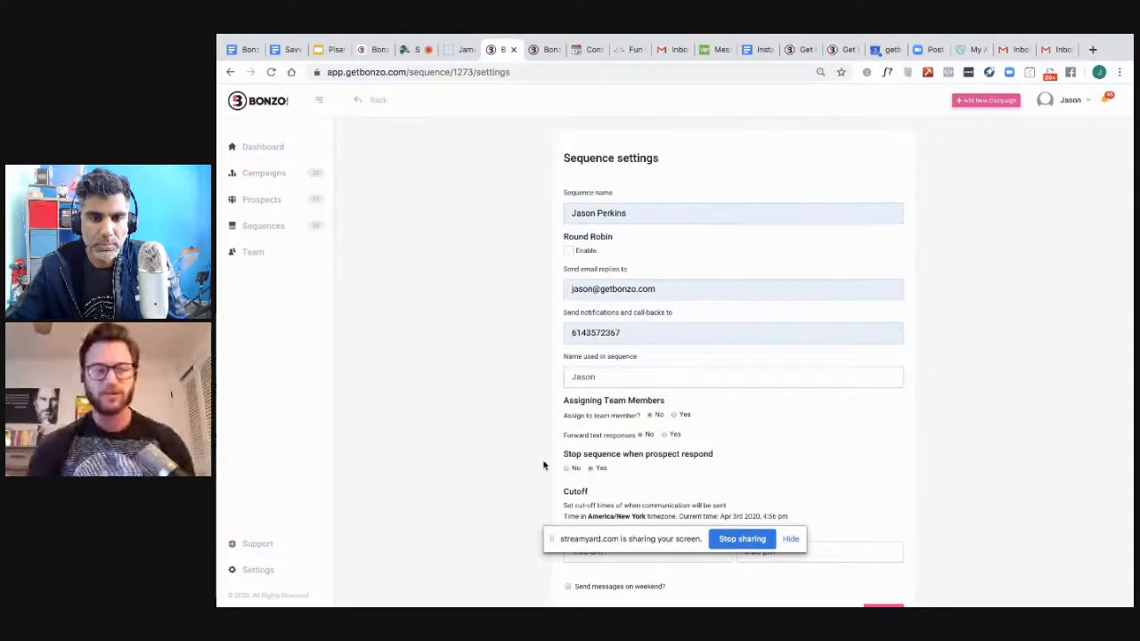
Set the sequence's cutoff start time to 7:00 am and save the sequence settings
{"action": "scroll", "coordinate": [541, 465], "scroll_direction": "down", "scroll_amount": 1}
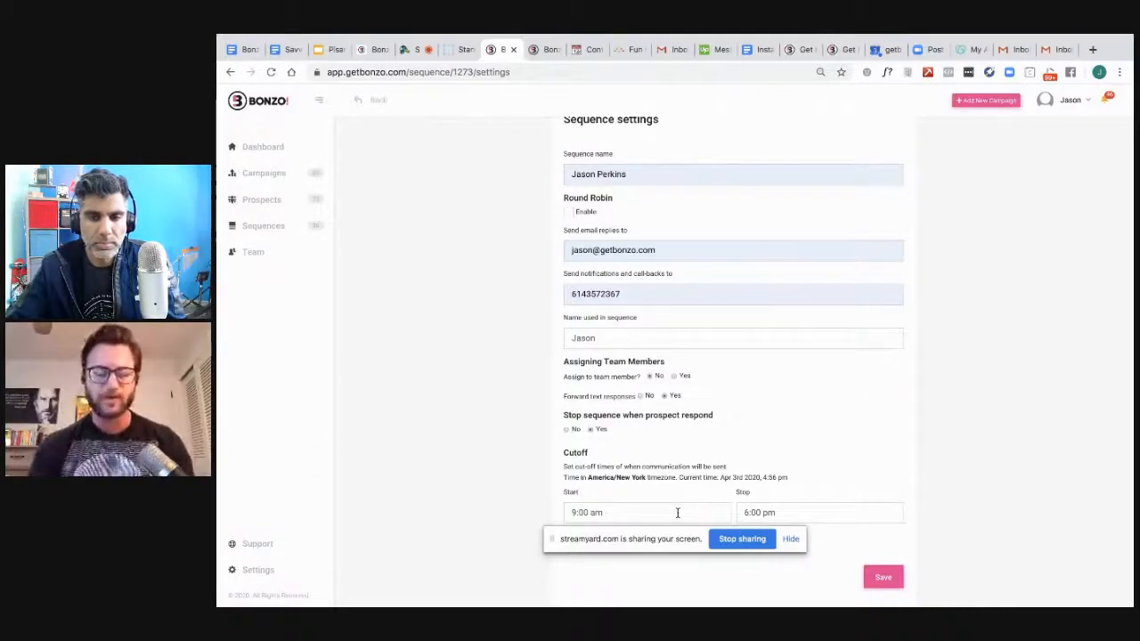
{"action": "left_click", "coordinate": [677, 513]}
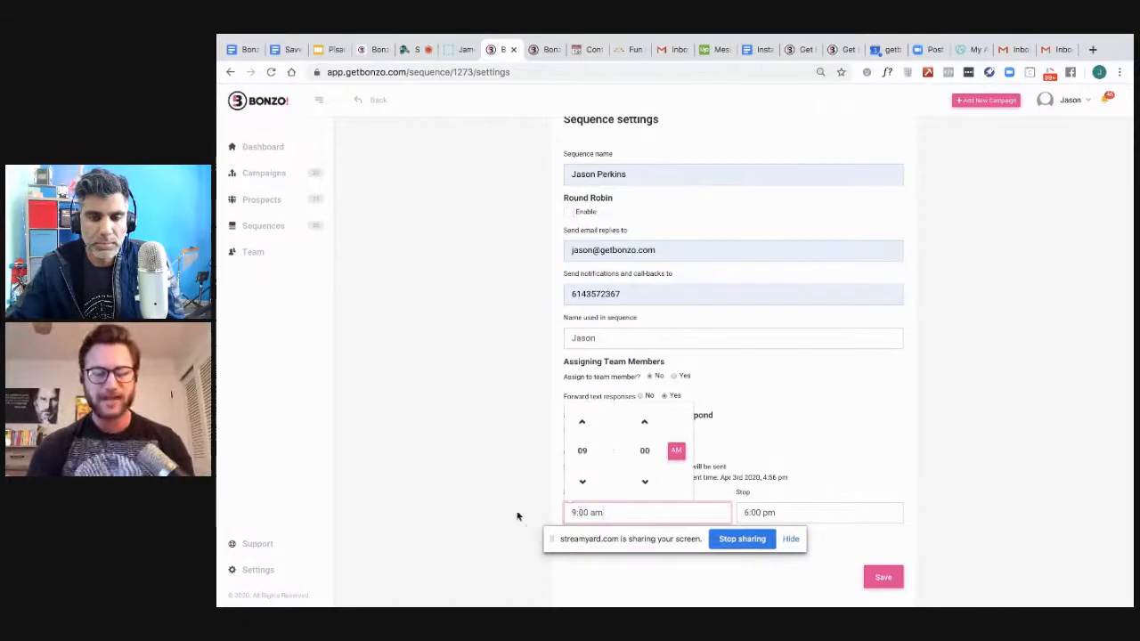
{"action": "left_click", "coordinate": [517, 515]}
{"action": "left_click", "coordinate": [685, 515]}
{"action": "left_click", "coordinate": [583, 481]}
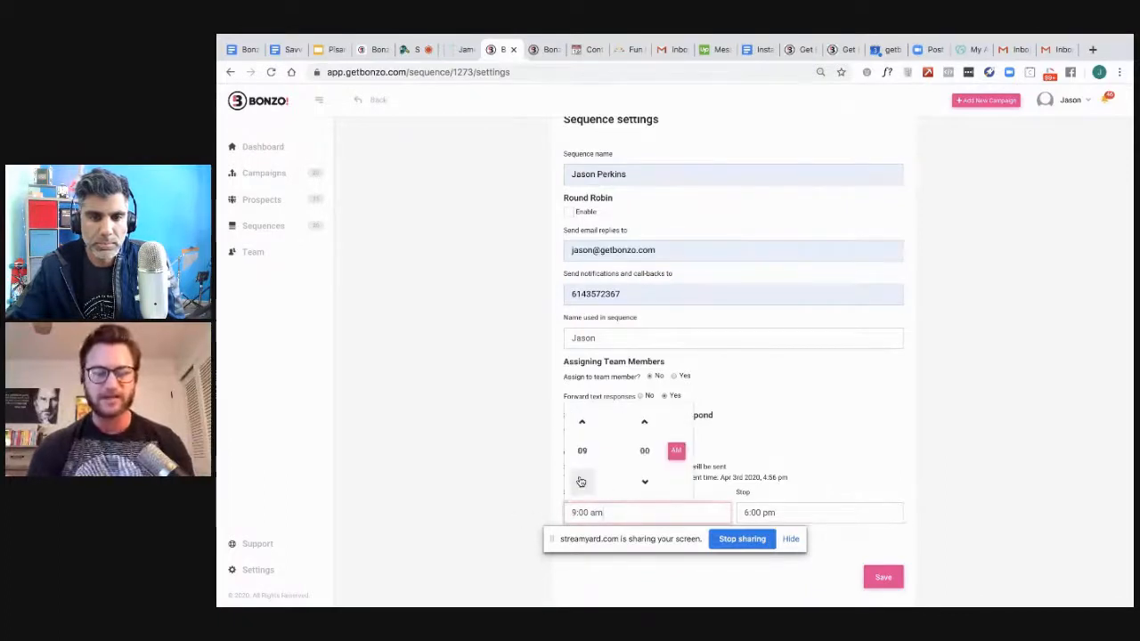
{"action": "left_click", "coordinate": [583, 481]}
{"action": "left_click", "coordinate": [496, 514]}
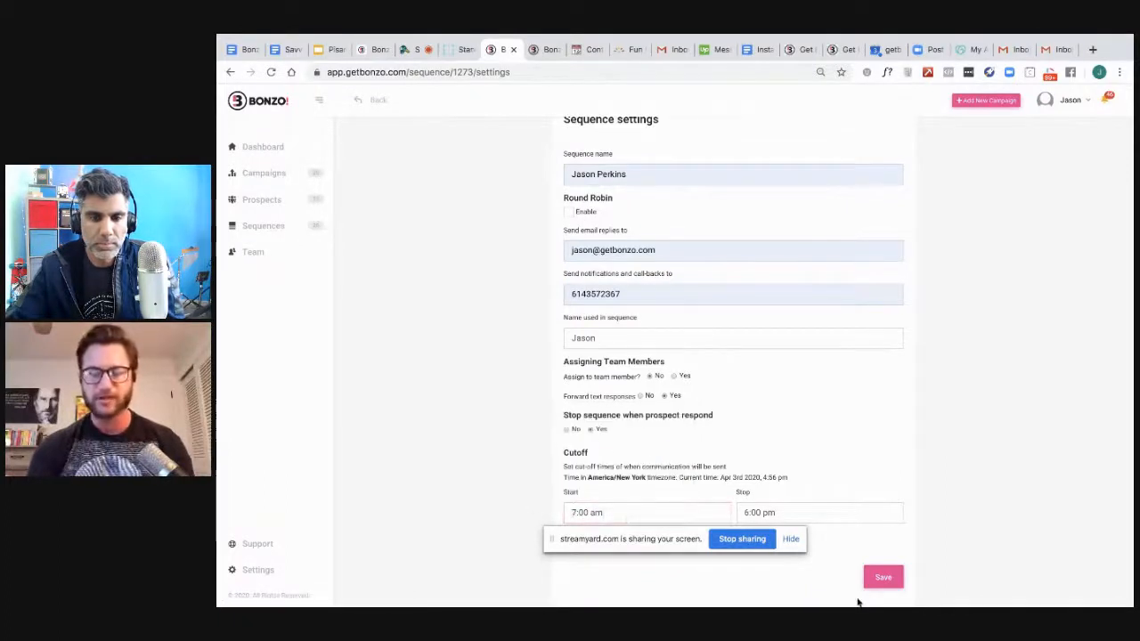
{"action": "left_click", "coordinate": [900, 578]}
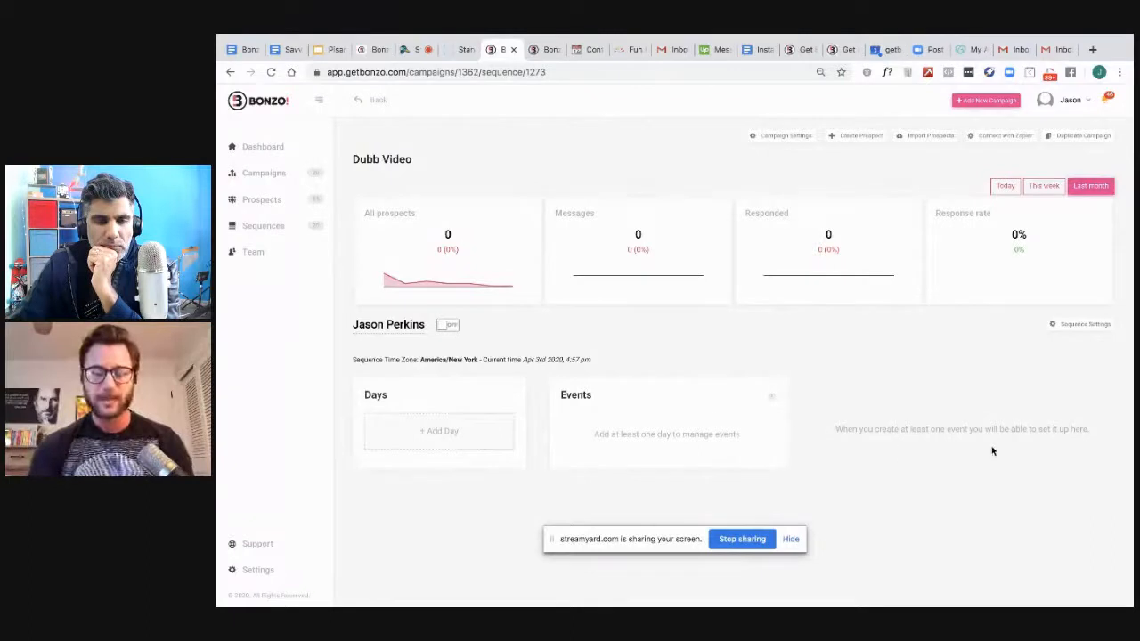
Add a first day to the sequence and give it an SMS event
{"action": "left_click", "coordinate": [450, 443]}
{"action": "left_click", "coordinate": [399, 485]}
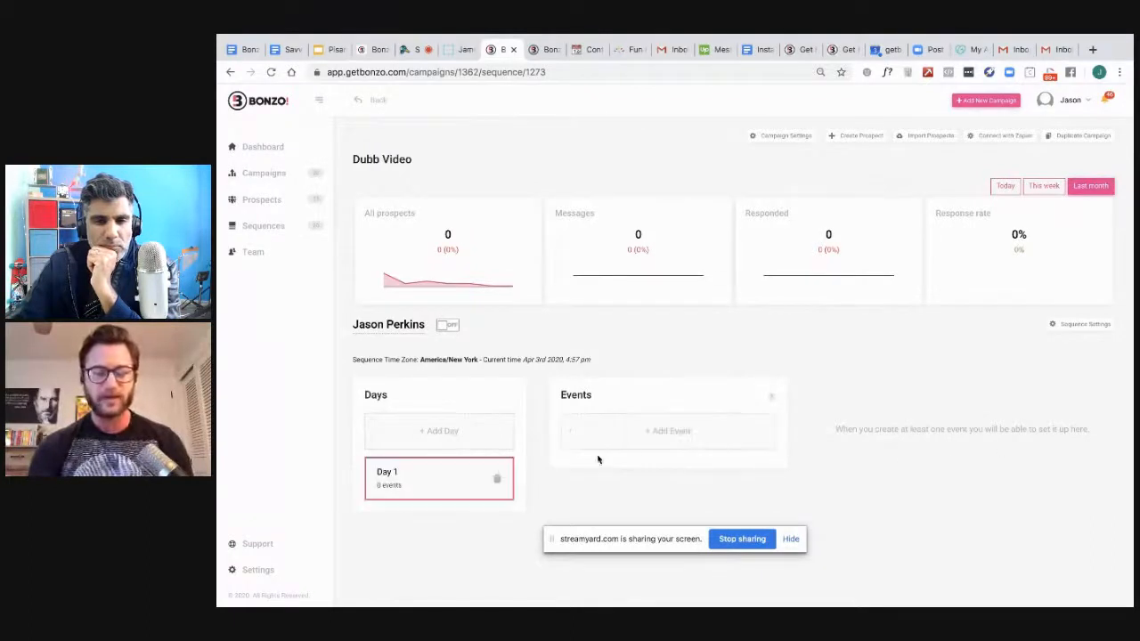
{"action": "left_click", "coordinate": [663, 430]}
{"action": "left_click", "coordinate": [662, 466]}
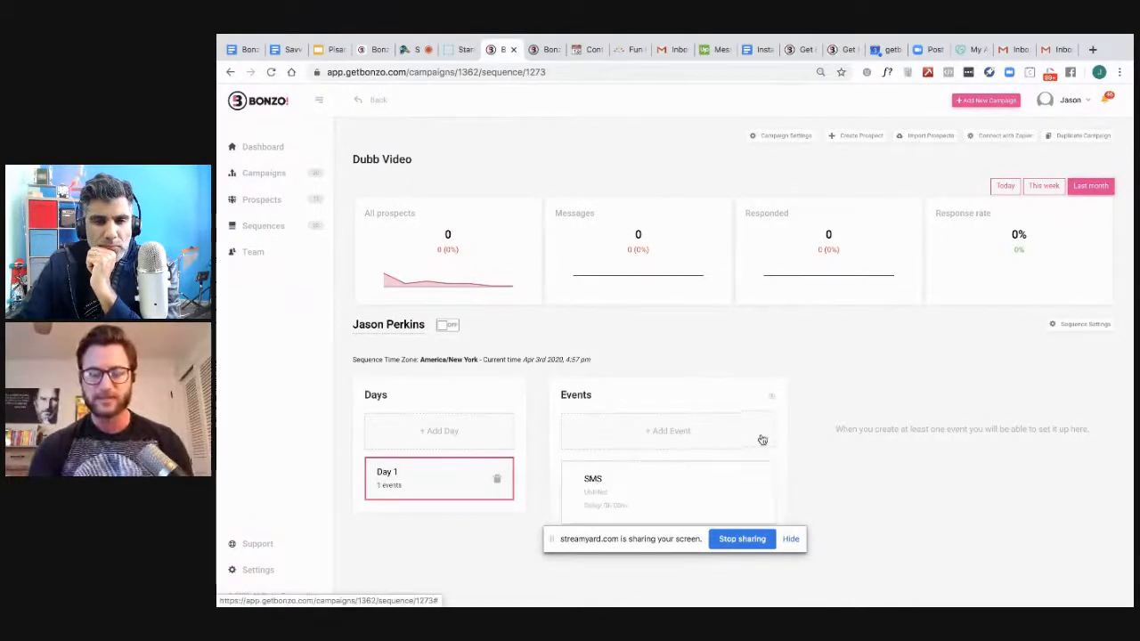
Write the SMS event's message: "Hey %prospect_first_name%", an introduction with the sender's first name and Bonzo, and "Checking out your Dubb integration."
{"action": "left_click", "coordinate": [667, 507]}
{"action": "scroll", "coordinate": [875, 348], "scroll_direction": "down", "scroll_amount": 2}
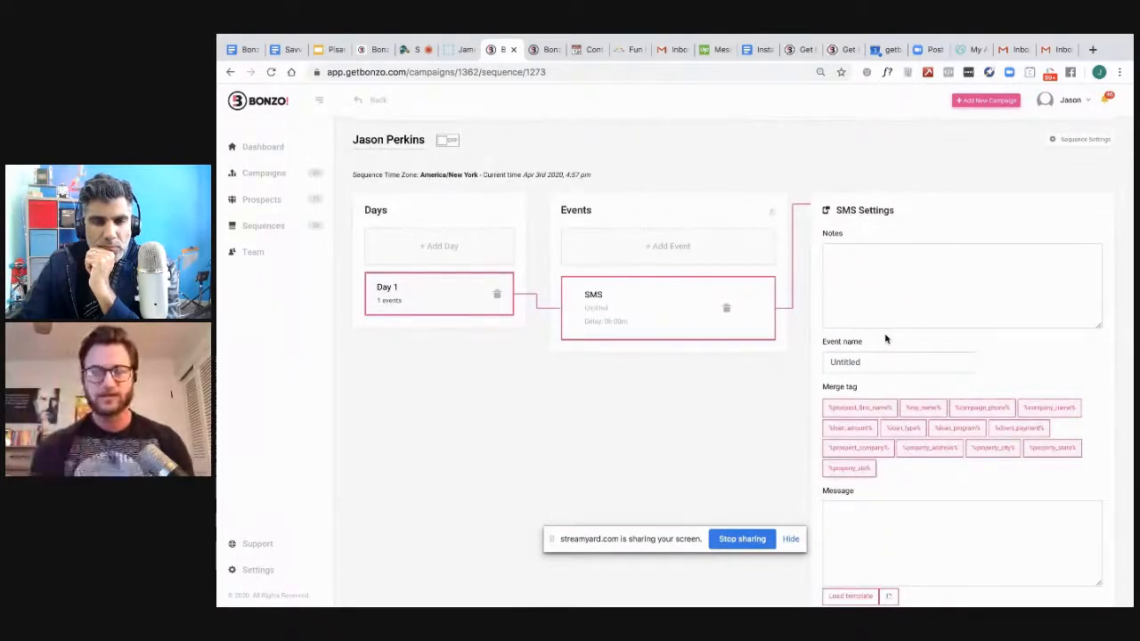
{"action": "scroll", "coordinate": [886, 338], "scroll_direction": "down", "scroll_amount": 2}
{"action": "left_click", "coordinate": [846, 392]}
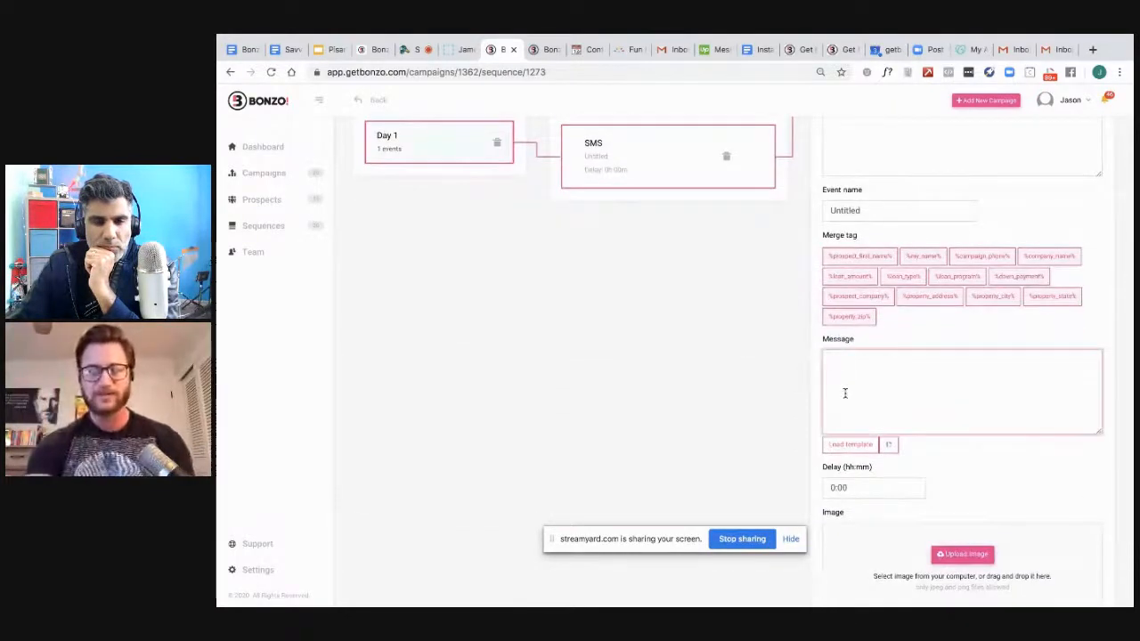
{"action": "type", "text": "Hey"}
{"action": "left_click", "coordinate": [849, 266]}
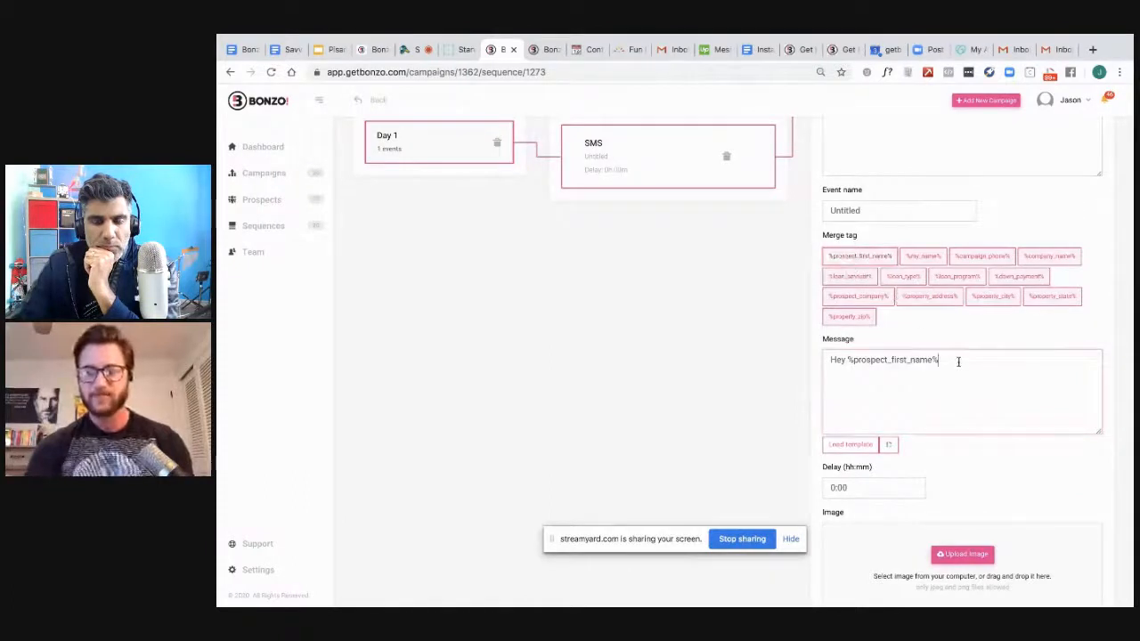
{"action": "type", "text": ", this is Jaso"}
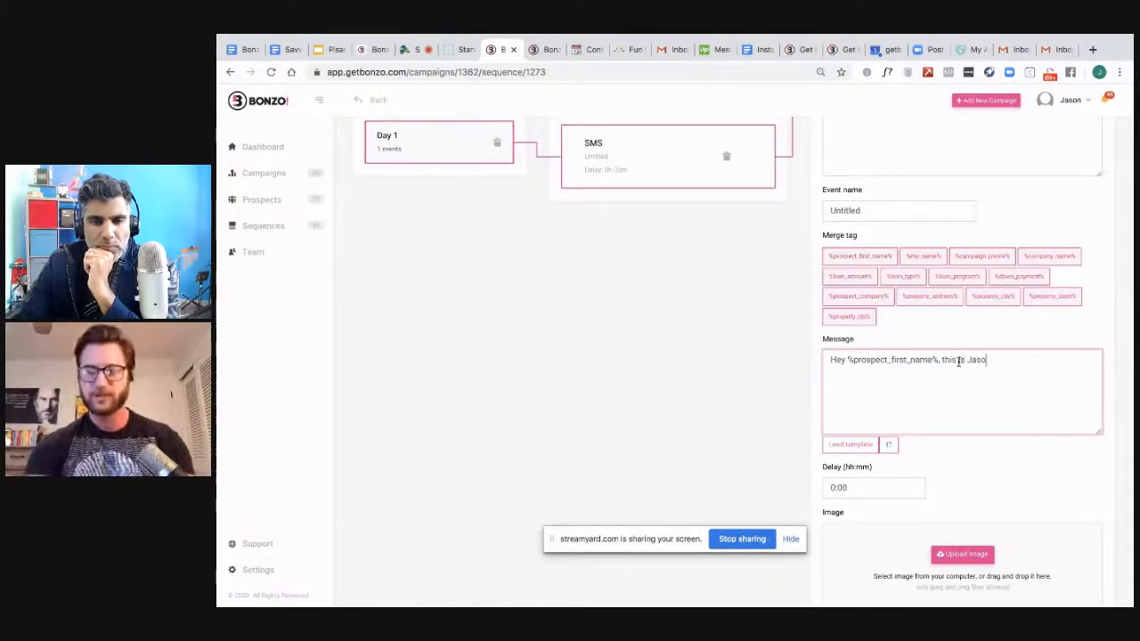
{"action": "type", "text": "n with Bonzo. O"}
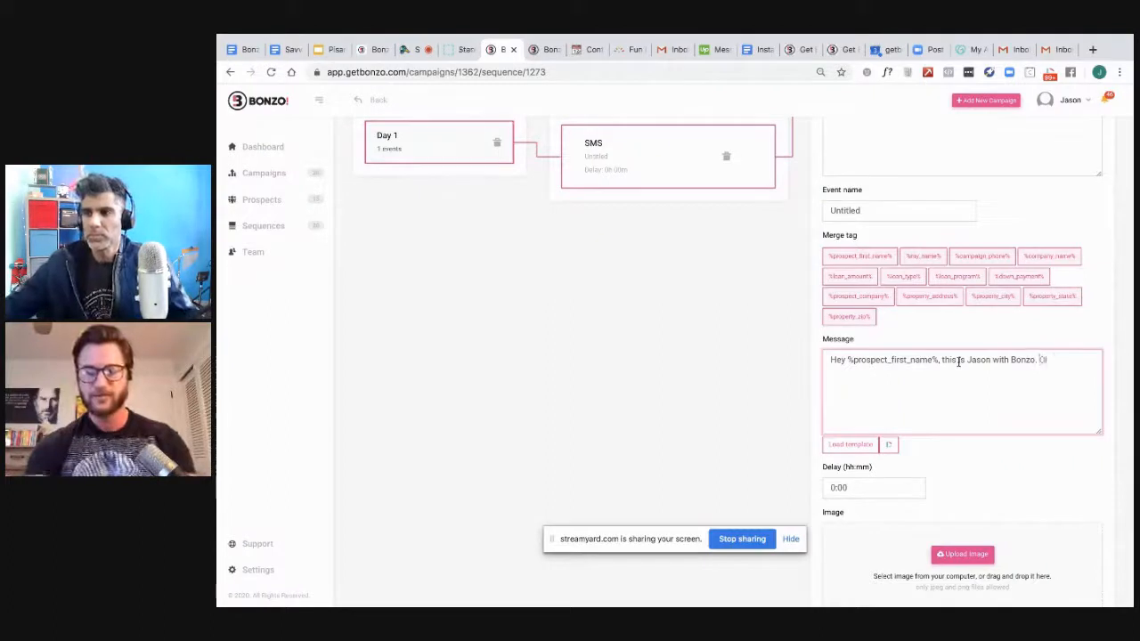
{"action": "type", "text": "hecking out your Dubb integration."}
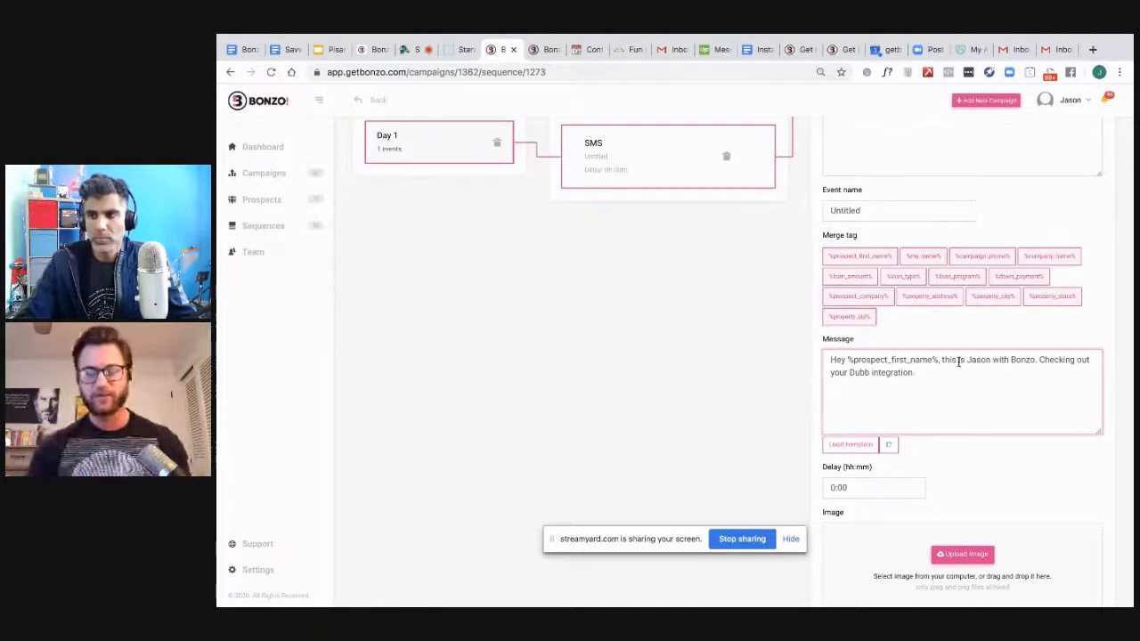
Insert the link to the Dubb video "2 Questions" from My Videos into the SMS event's message
{"action": "left_click", "coordinate": [888, 446]}
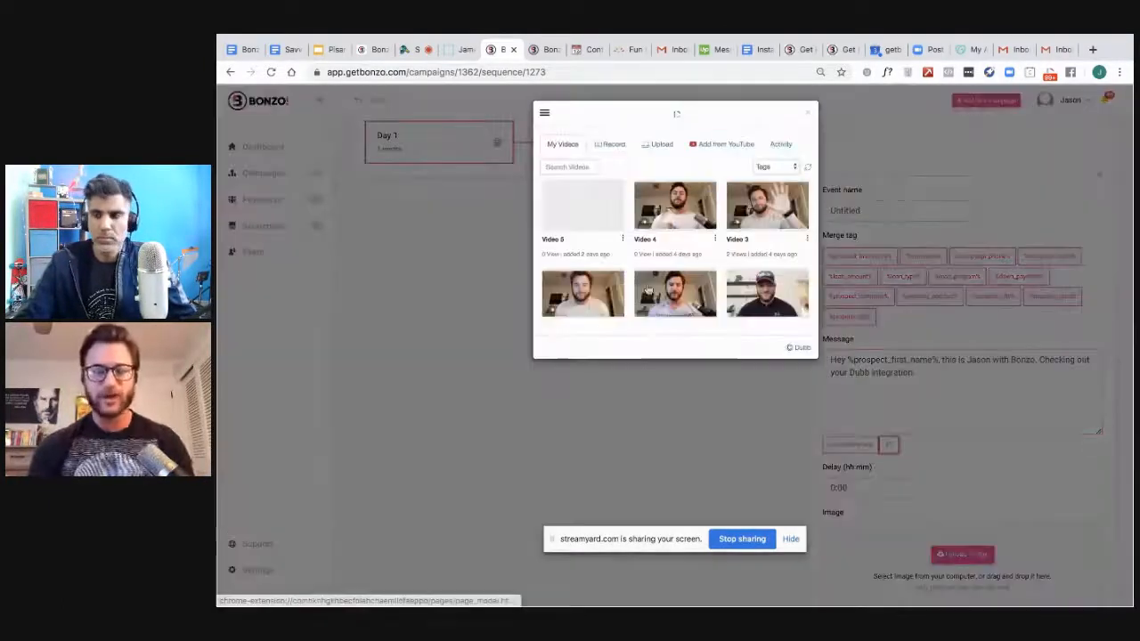
{"action": "left_click", "coordinate": [612, 144]}
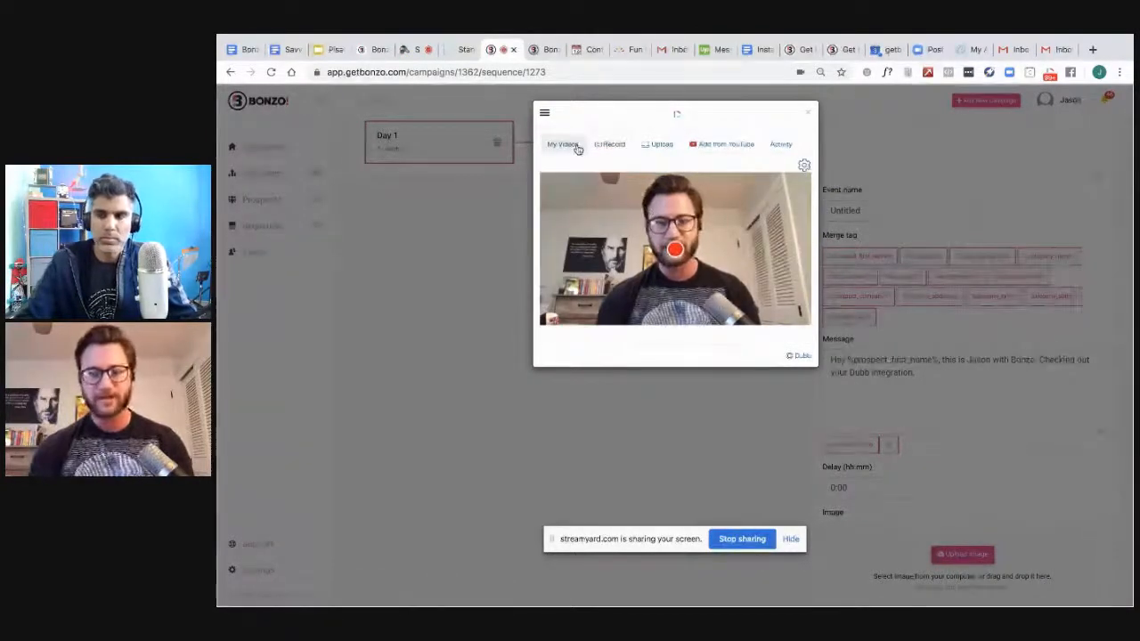
{"action": "left_click", "coordinate": [570, 145]}
{"action": "scroll", "coordinate": [660, 237], "scroll_direction": "down", "scroll_amount": 4}
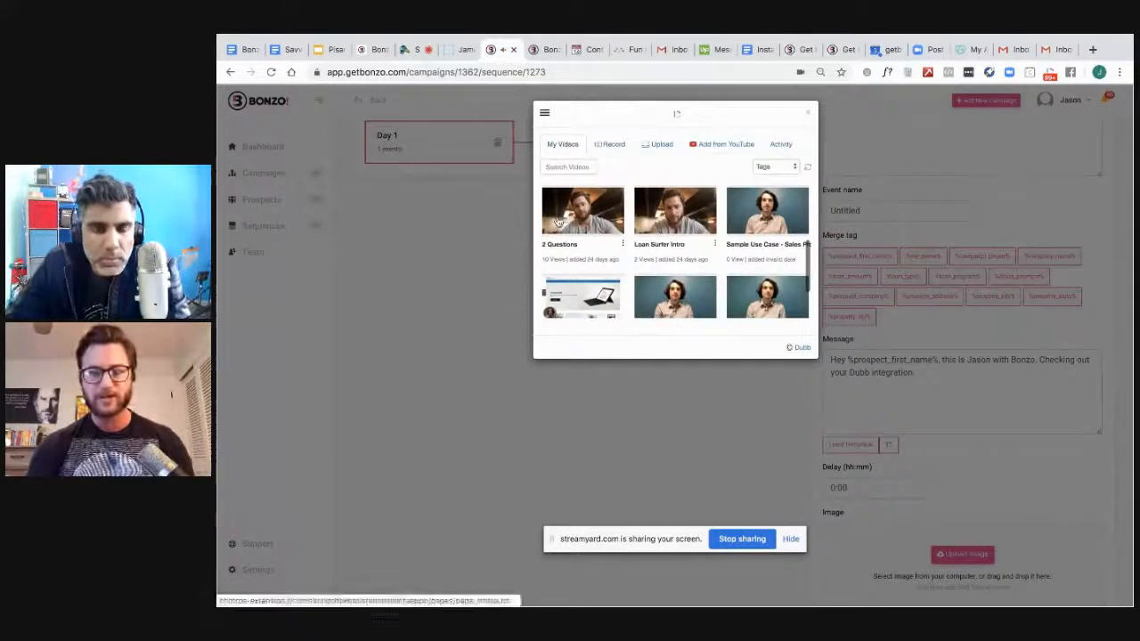
{"action": "left_click", "coordinate": [588, 216]}
{"action": "left_click", "coordinate": [684, 214]}
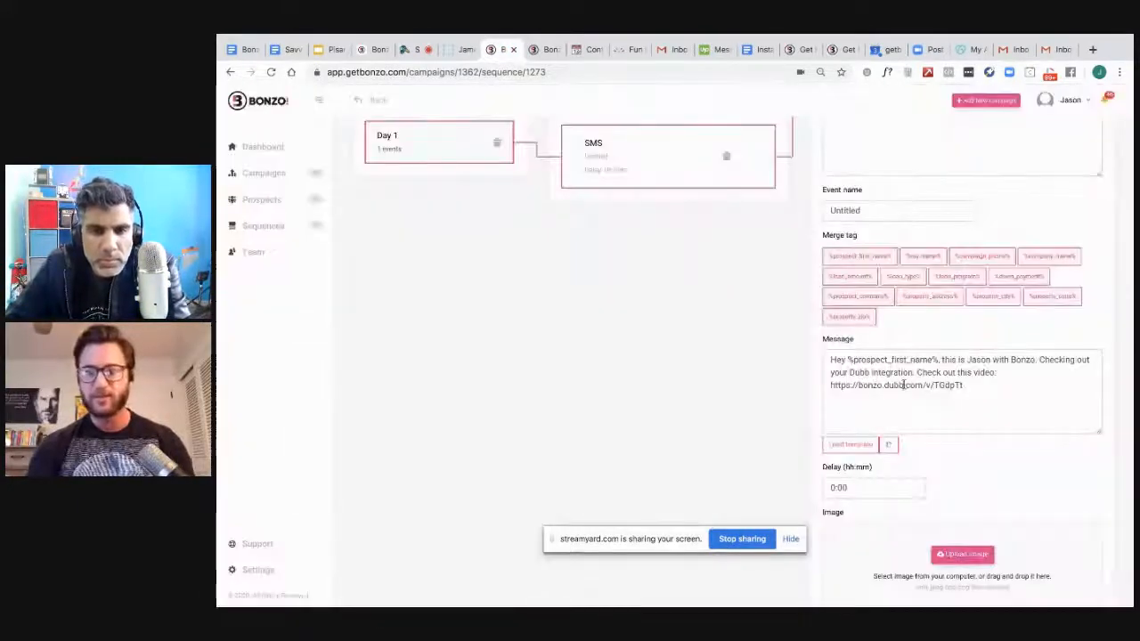
Move "Check out this video:" and its link into a separate paragraph, leaving a blank line after the introduction
{"action": "left_click", "coordinate": [918, 375]}
{"action": "key", "text": "Return"}
{"action": "key", "text": "Return"}
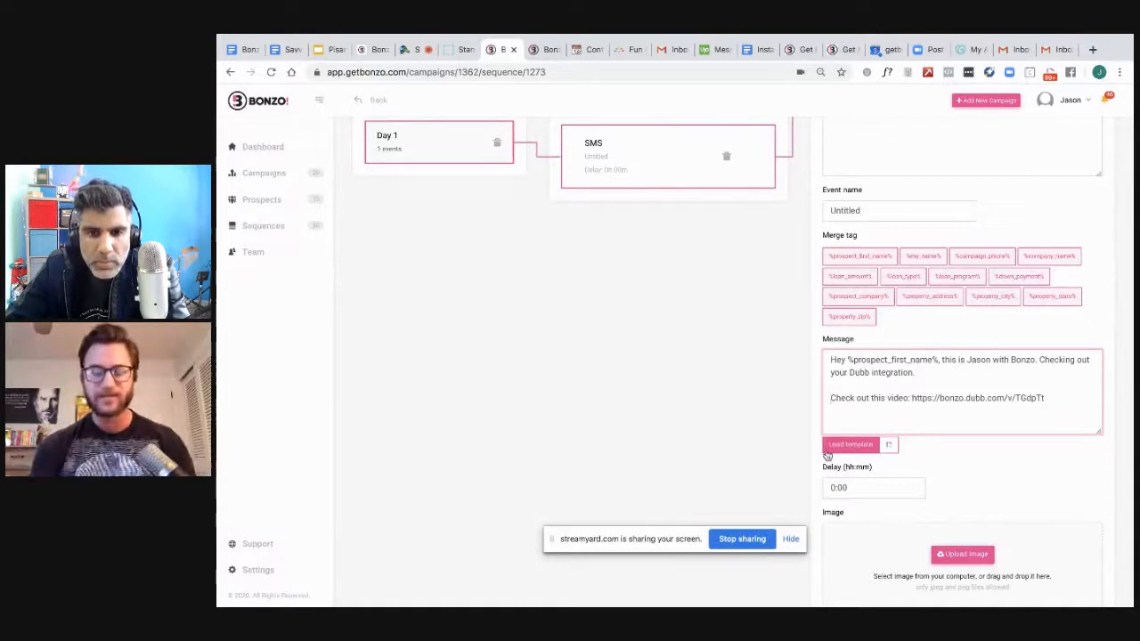
Add an Email event to Day 1 of the sequence
{"action": "scroll", "coordinate": [827, 454], "scroll_direction": "down", "scroll_amount": 2}
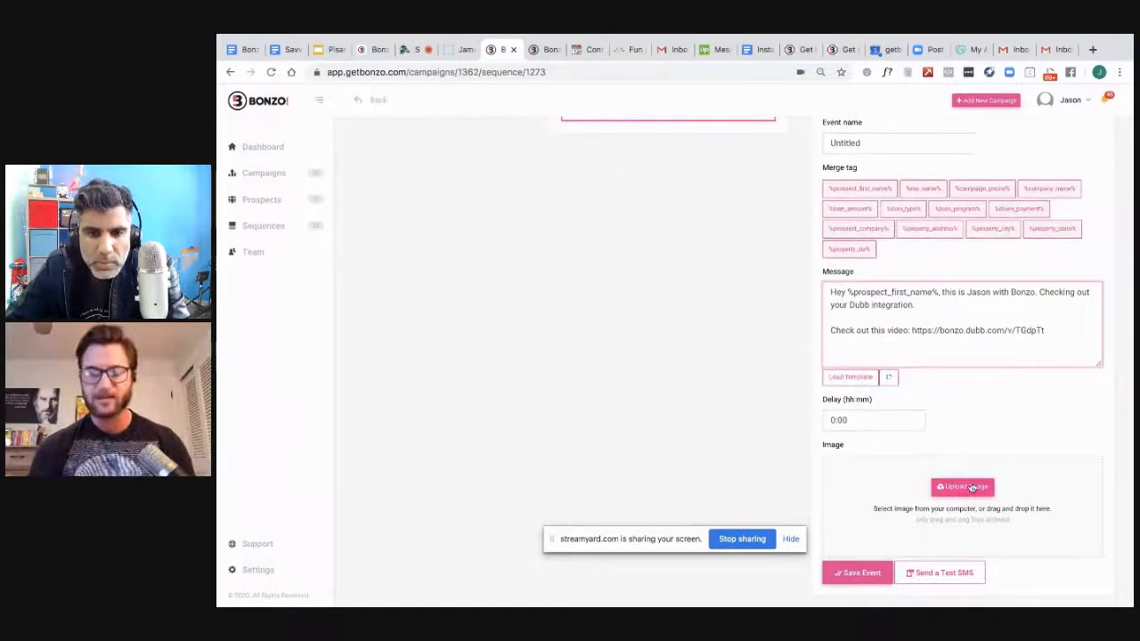
{"action": "scroll", "coordinate": [658, 315], "scroll_direction": "up", "scroll_amount": 5}
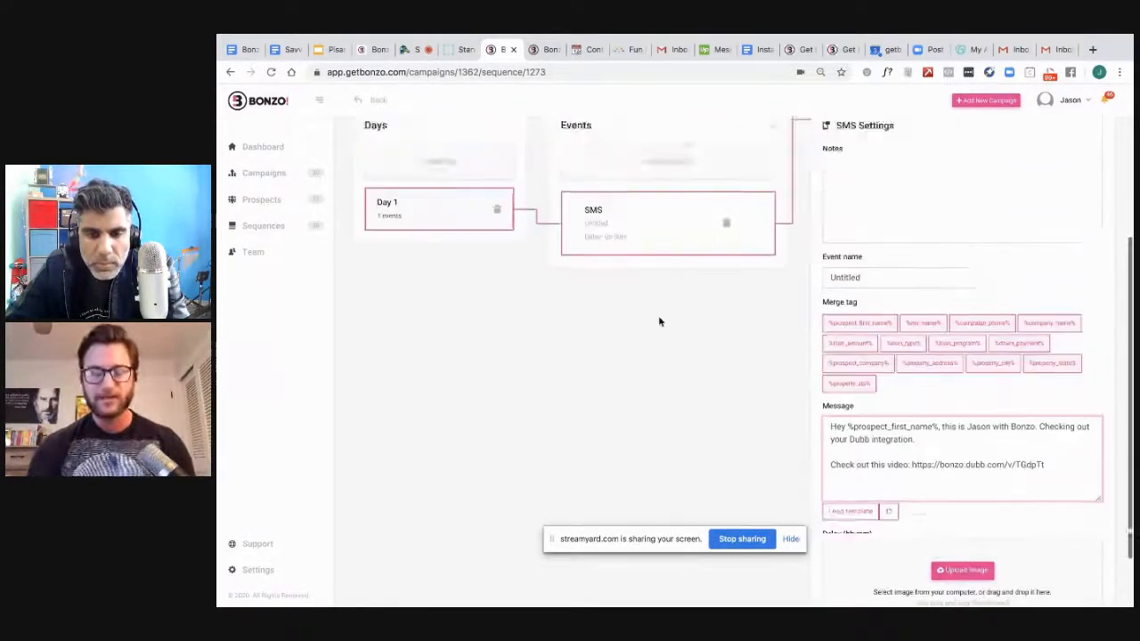
{"action": "left_click", "coordinate": [631, 301]}
{"action": "left_click", "coordinate": [628, 337]}
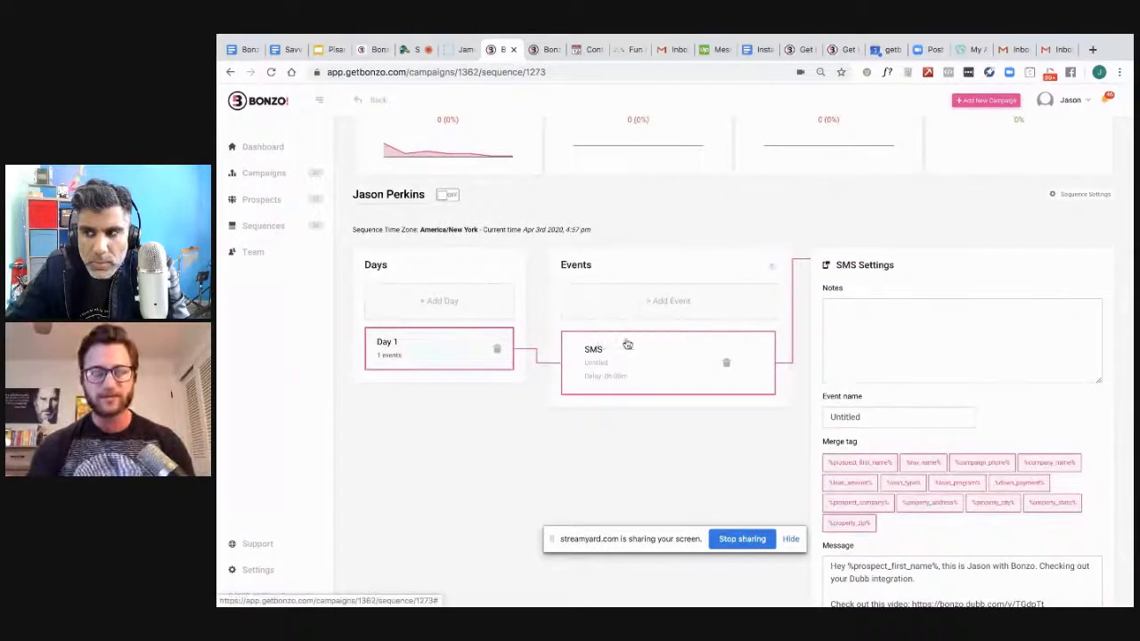
{"action": "left_click", "coordinate": [636, 436]}
Set the email event's delay to 0:06
{"action": "scroll", "coordinate": [757, 485], "scroll_direction": "down", "scroll_amount": 5}
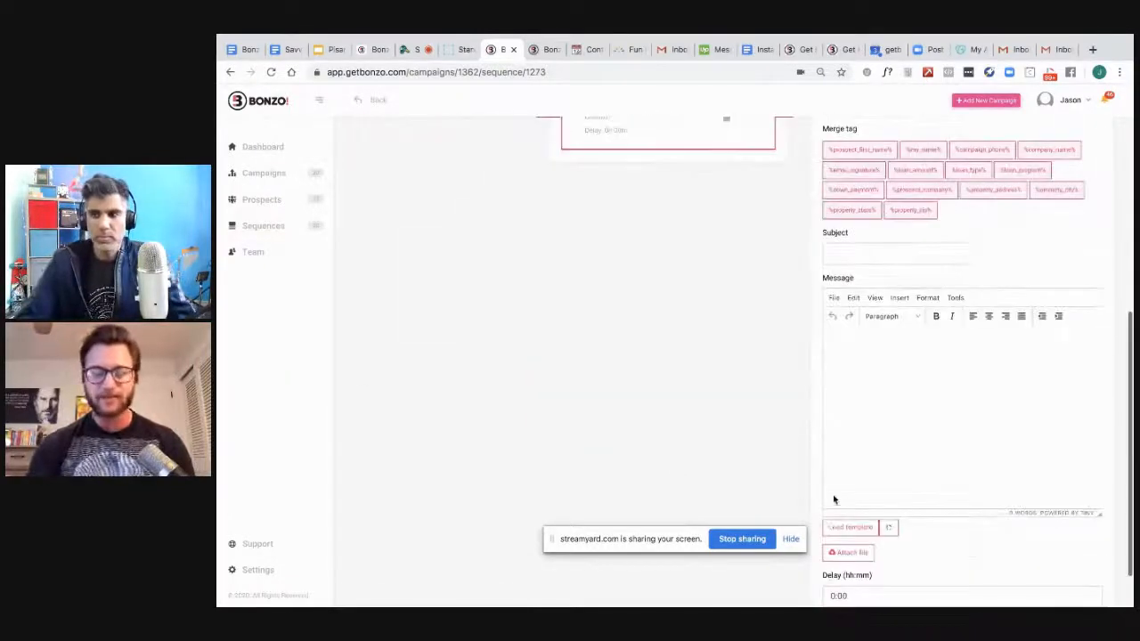
{"action": "scroll", "coordinate": [881, 499], "scroll_direction": "down", "scroll_amount": 1}
{"action": "left_click", "coordinate": [871, 566]}
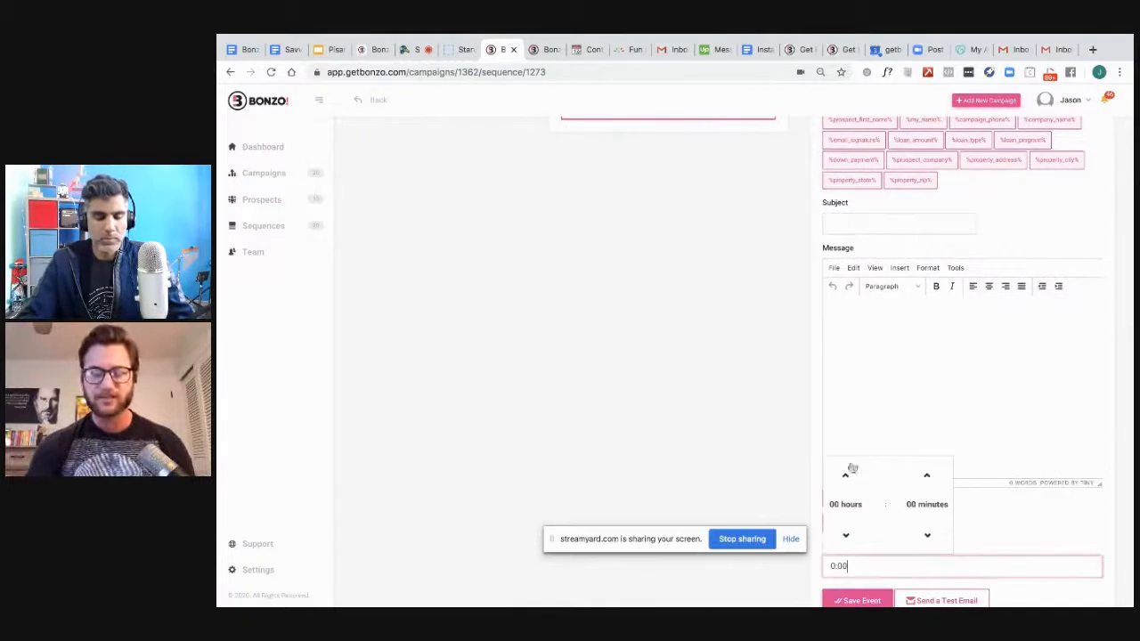
{"action": "left_click", "coordinate": [926, 475]}
{"action": "left_click", "coordinate": [791, 443]}
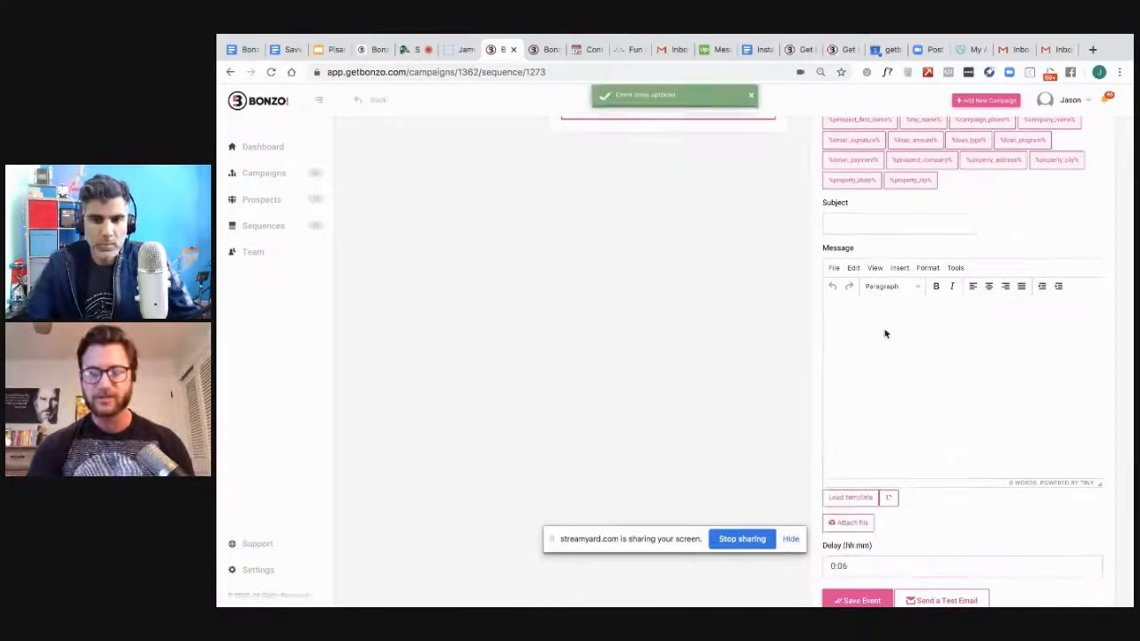
Give the email the subject "Hey %prospect_first_name%" and begin its message with "Hey"
{"action": "left_click", "coordinate": [878, 224]}
{"action": "type", "text": "Hey"}
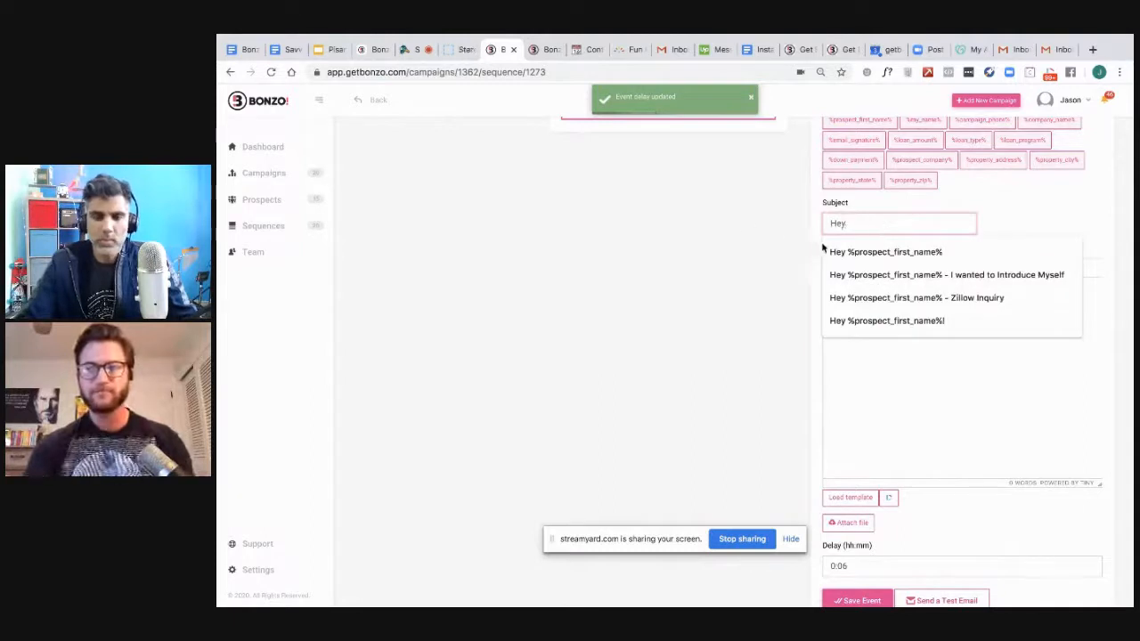
{"action": "left_click", "coordinate": [828, 252]}
{"action": "left_click", "coordinate": [860, 318]}
{"action": "type", "text": "Hey"}
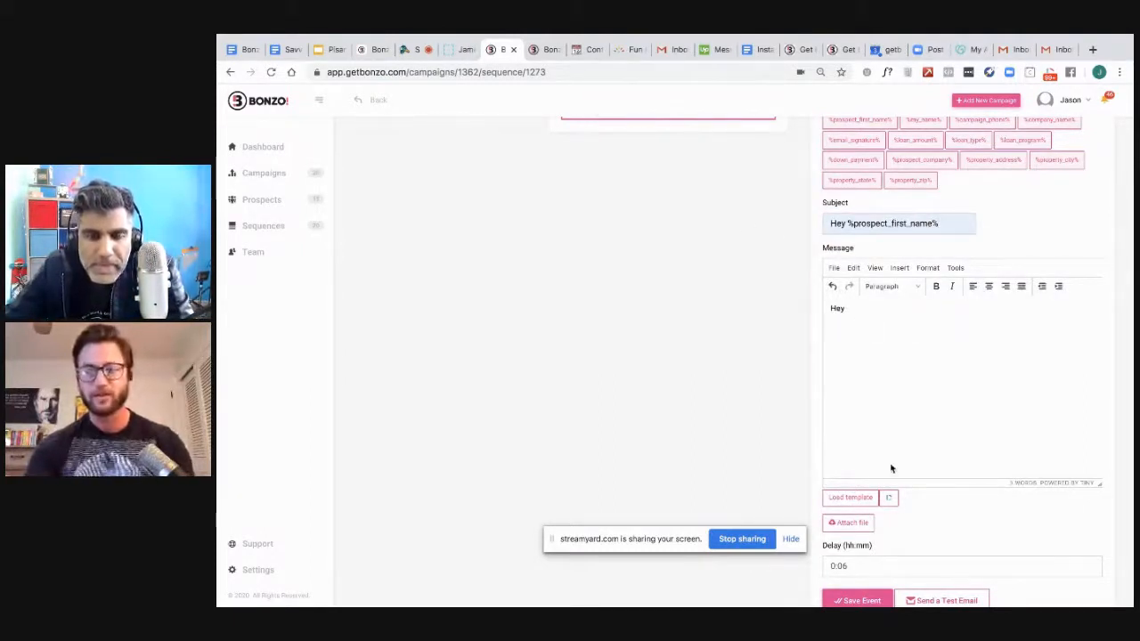
Insert the Dubb video "2 Questions" from My Videos into the email message below the greeting
{"action": "left_click", "coordinate": [888, 497]}
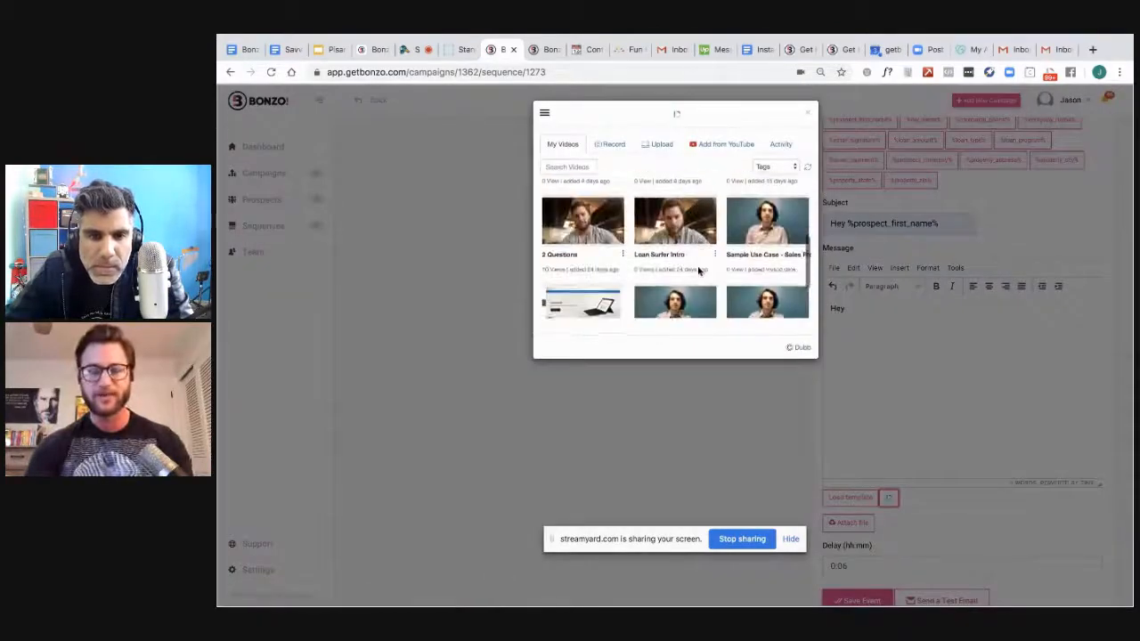
{"action": "left_click", "coordinate": [598, 227]}
{"action": "left_click", "coordinate": [670, 217]}
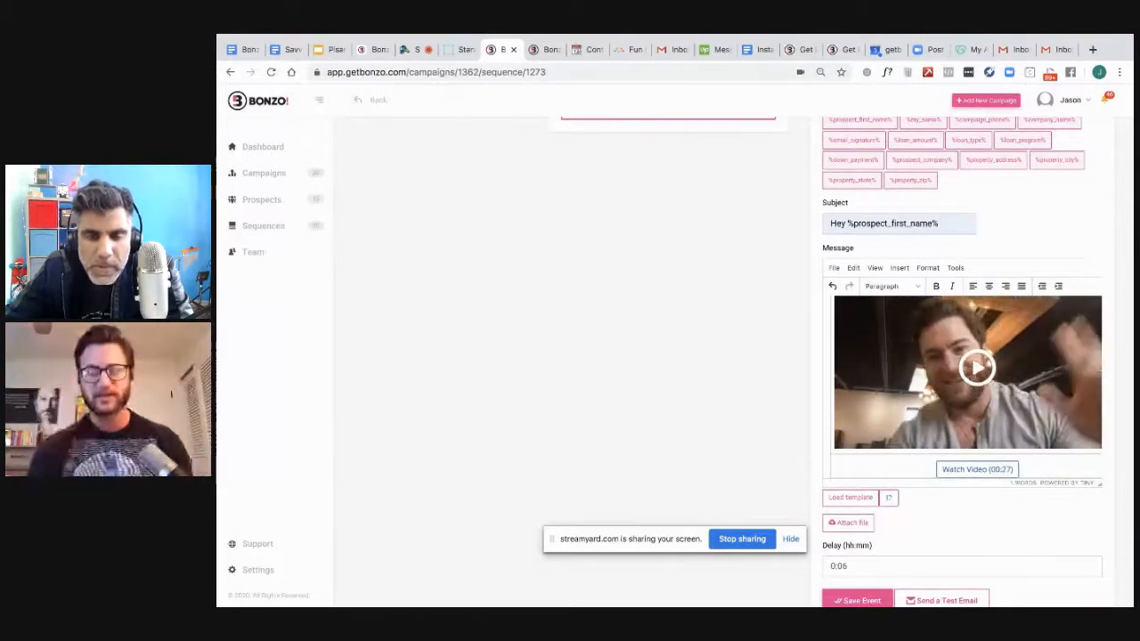
Add Day 2 and Day 3 to the sequence and open Day 3's events
{"action": "scroll", "coordinate": [674, 339], "scroll_direction": "up", "scroll_amount": 3}
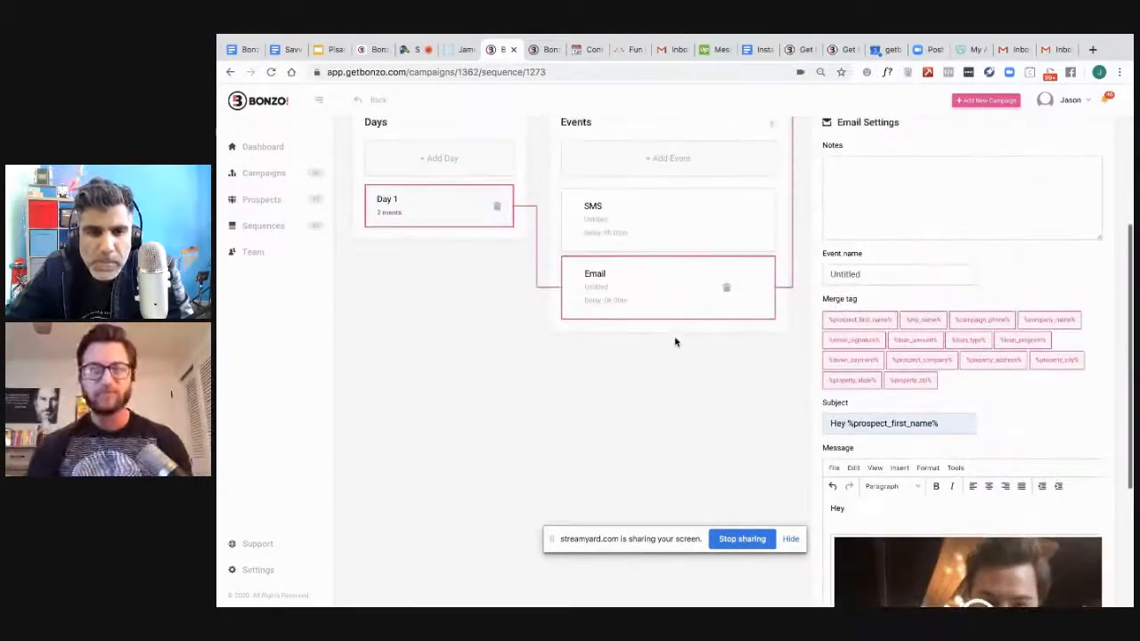
{"action": "scroll", "coordinate": [677, 285], "scroll_direction": "up", "scroll_amount": 1}
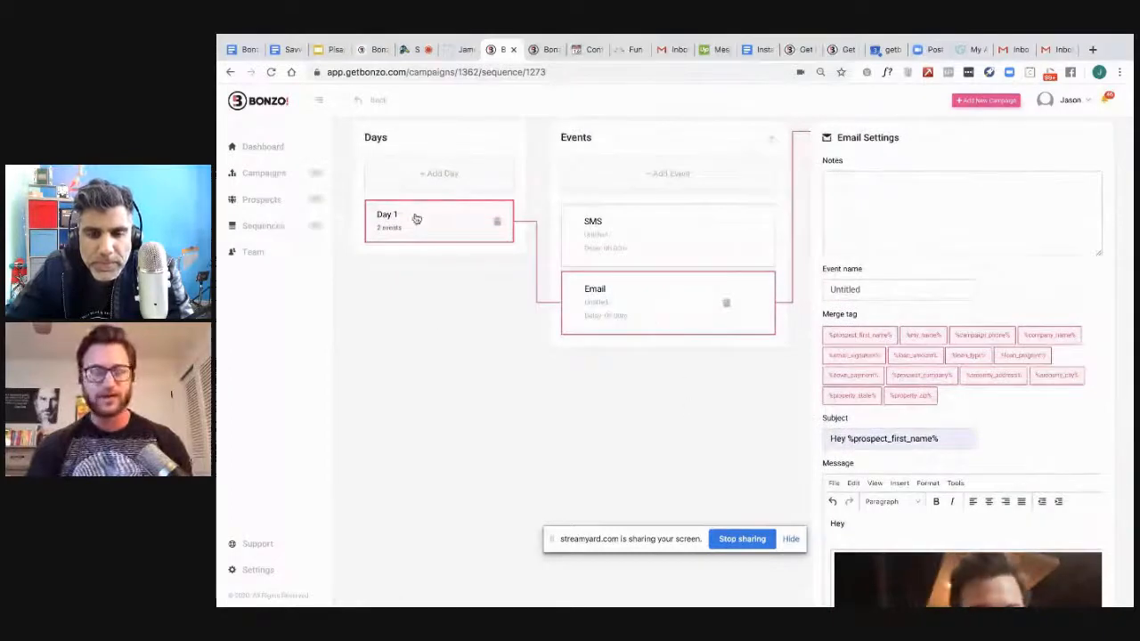
{"action": "left_click", "coordinate": [420, 176]}
{"action": "left_click", "coordinate": [422, 278]}
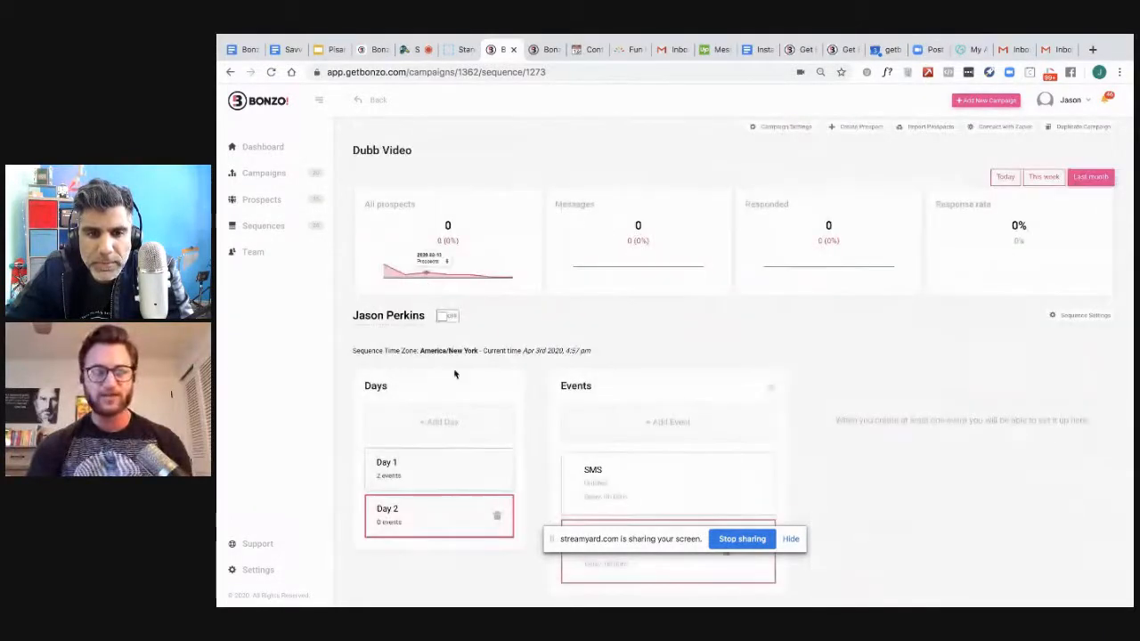
{"action": "left_click", "coordinate": [441, 424]}
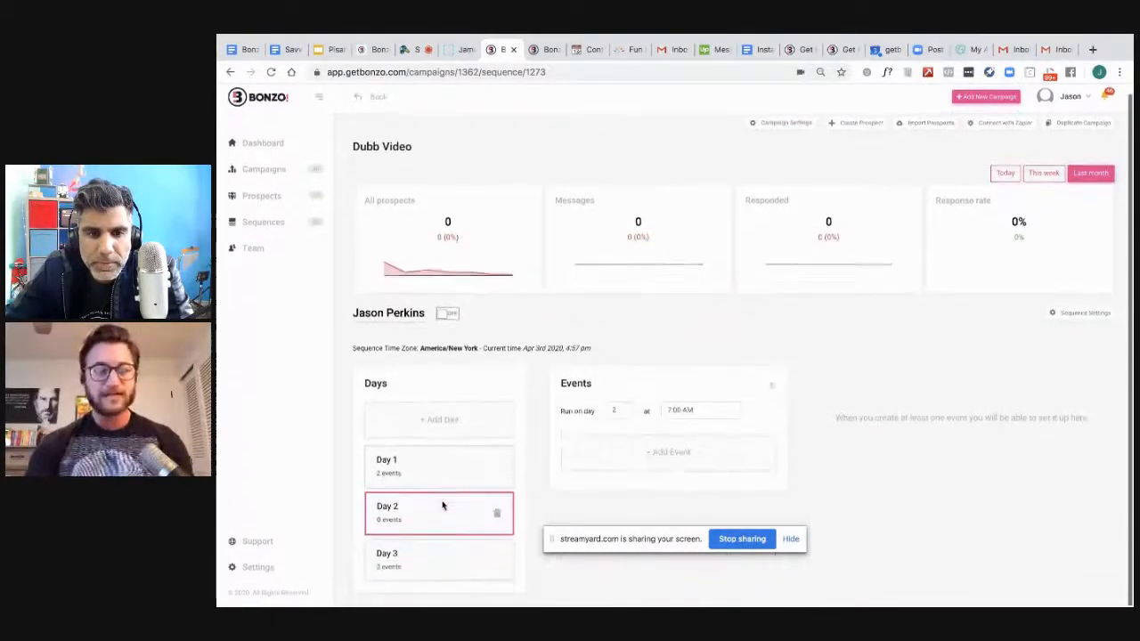
{"action": "left_click", "coordinate": [428, 566]}
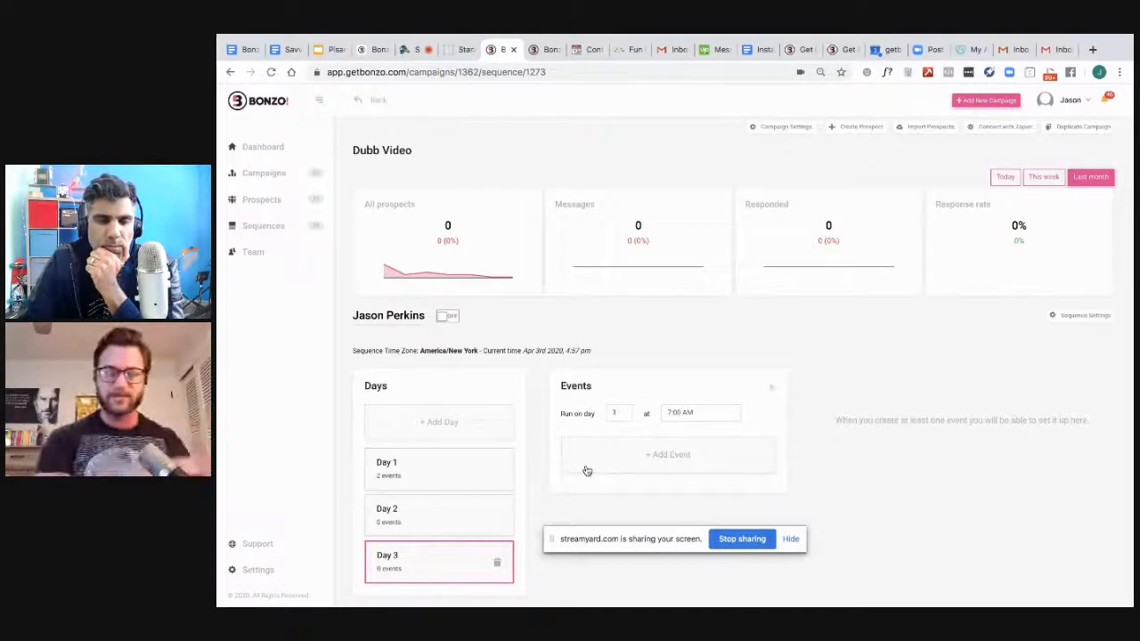
Turn the sequence on, open the campaign's prospect import page and return to the sequence
{"action": "left_click", "coordinate": [450, 318]}
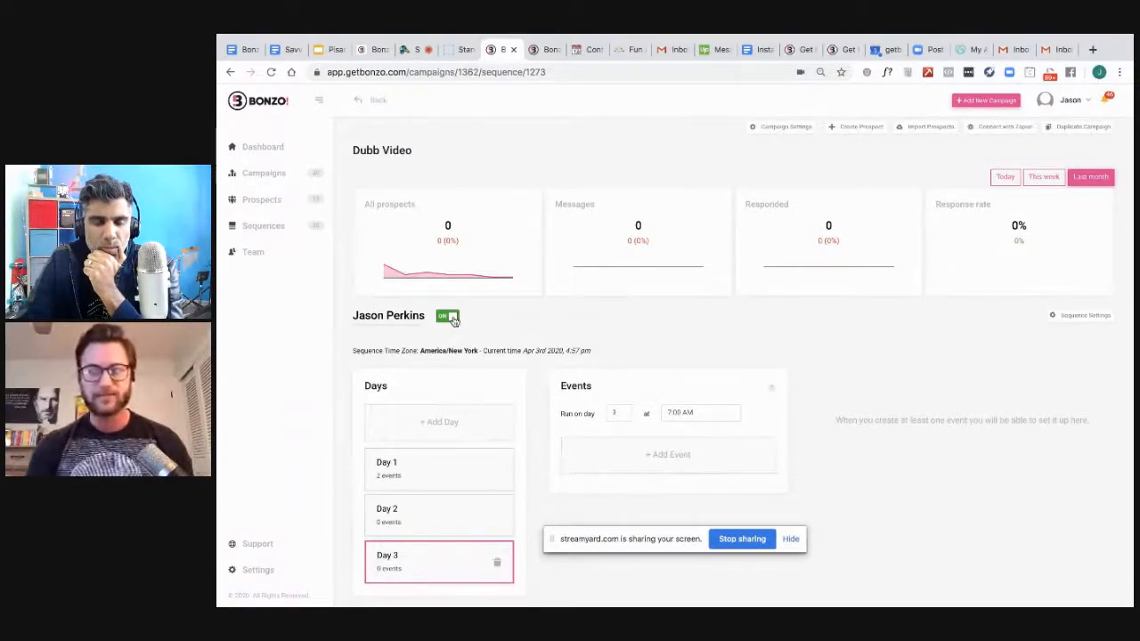
{"action": "left_click", "coordinate": [931, 128]}
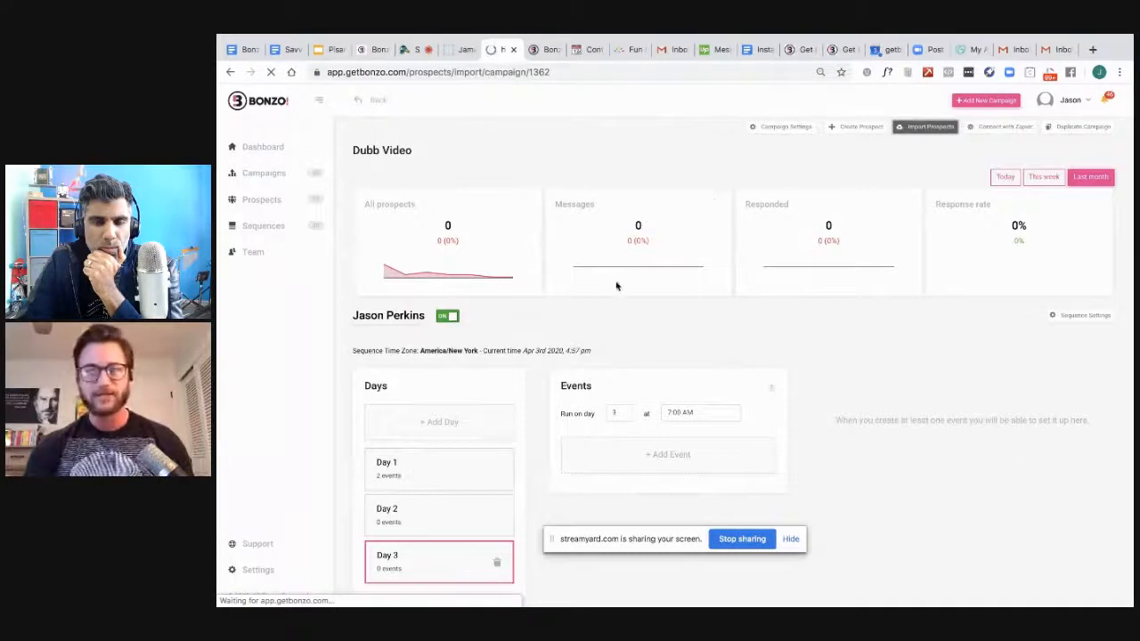
{"action": "left_click", "coordinate": [360, 101]}
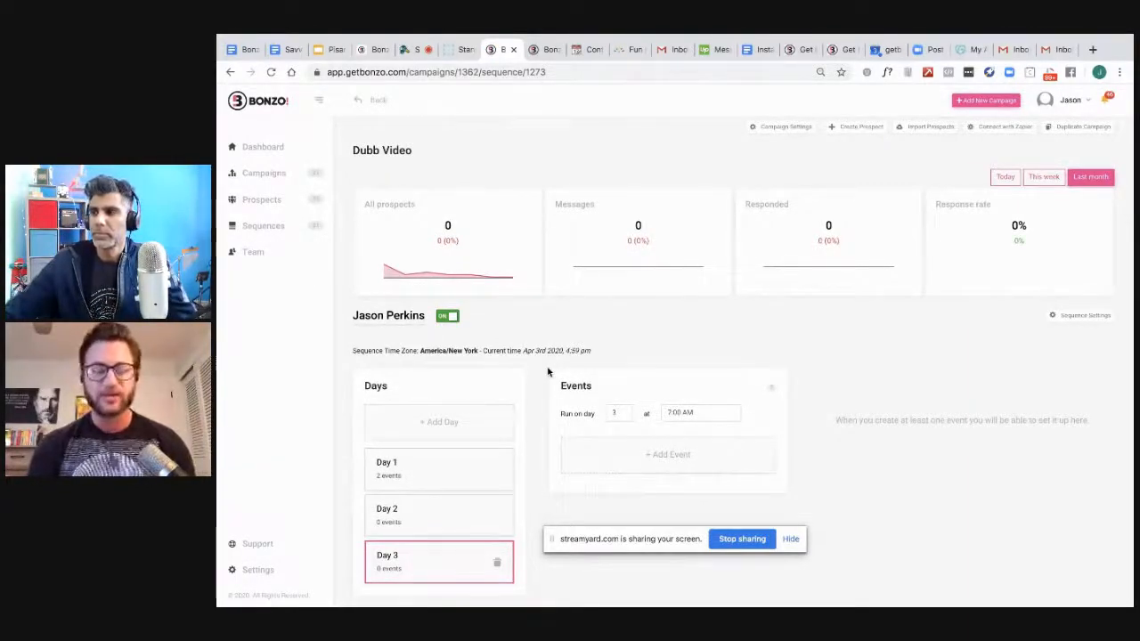
{"action": "left_click", "coordinate": [742, 539]}
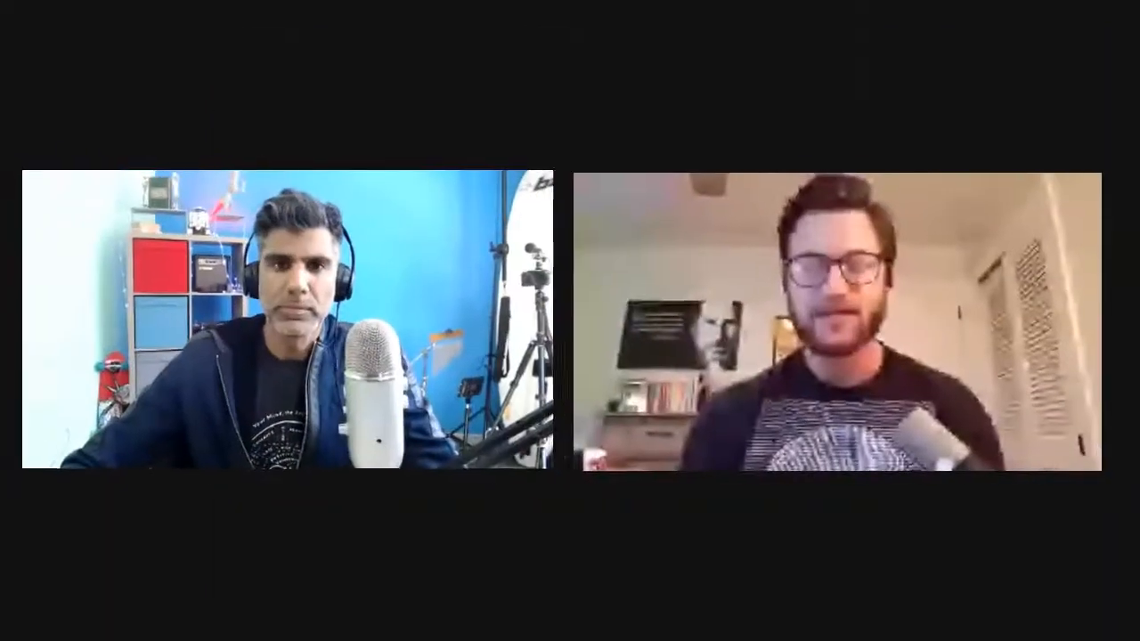